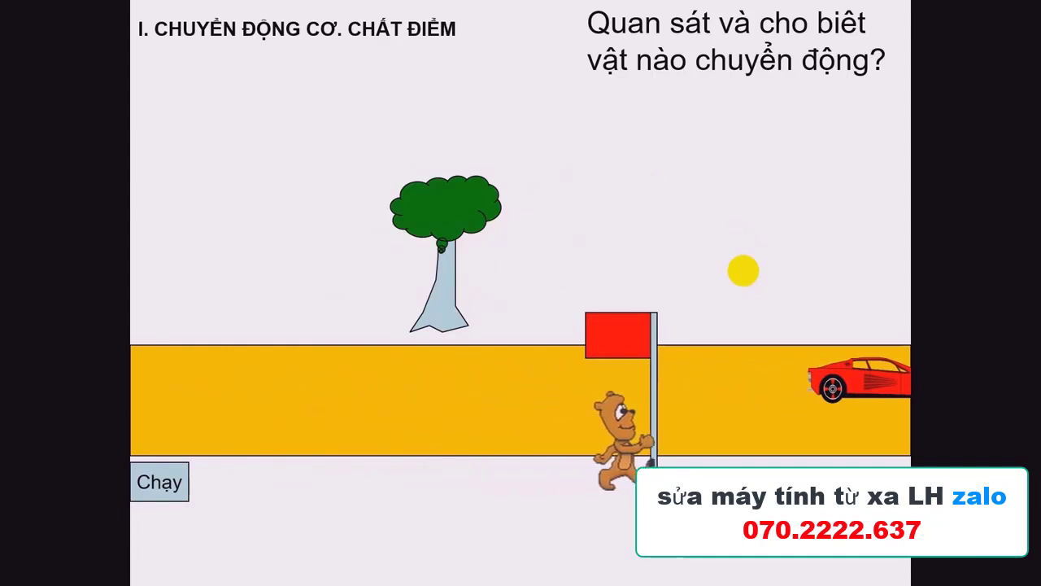
End the slide show, stop the recording, and save it to the Desktop as the TechSmith recording file "Tiet 01. Chuyen dong co".
{"action": "key", "text": "Escape"}
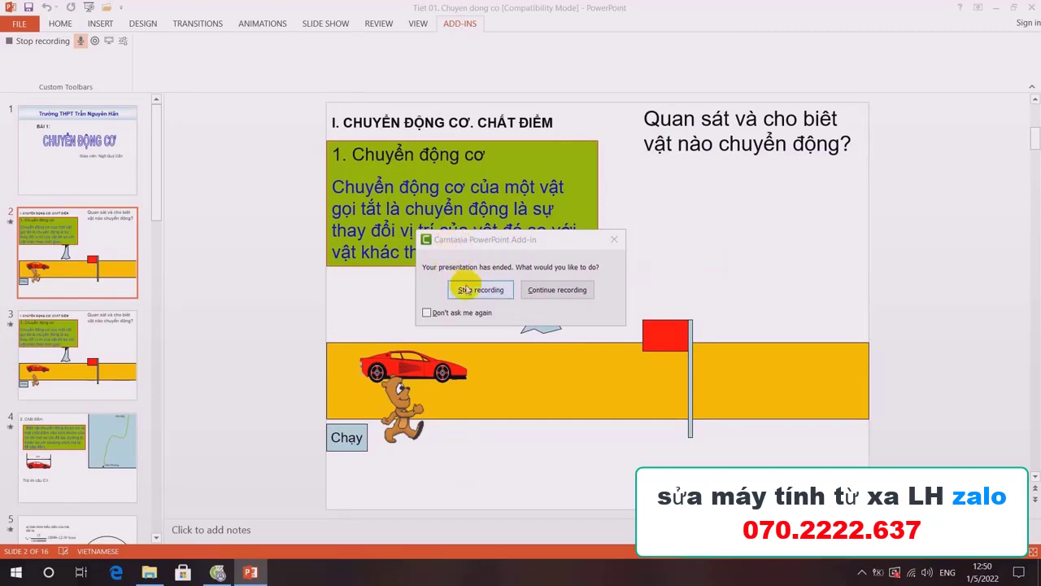
{"action": "left_click", "coordinate": [467, 288]}
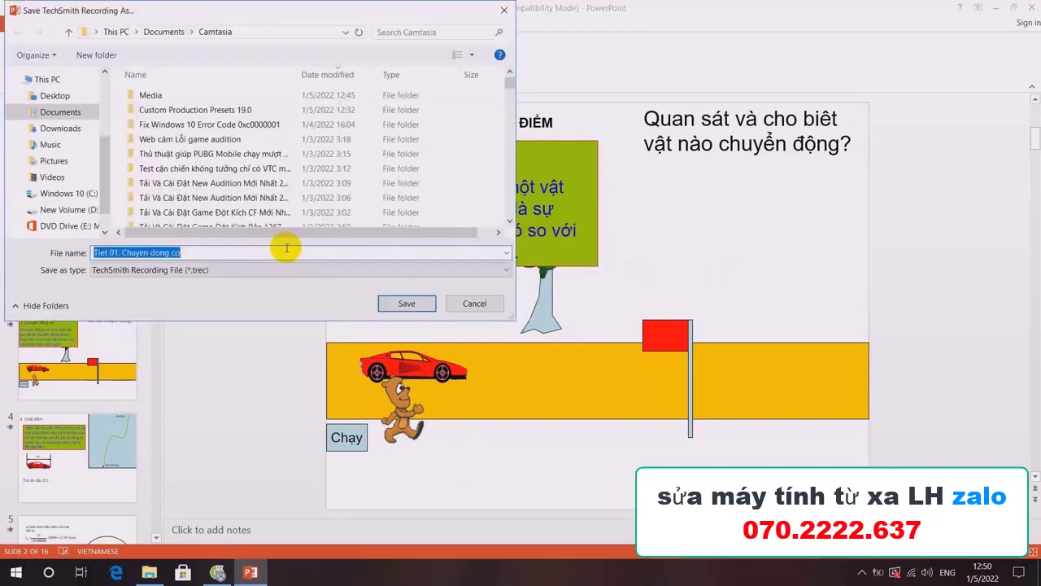
{"action": "left_click", "coordinate": [65, 100]}
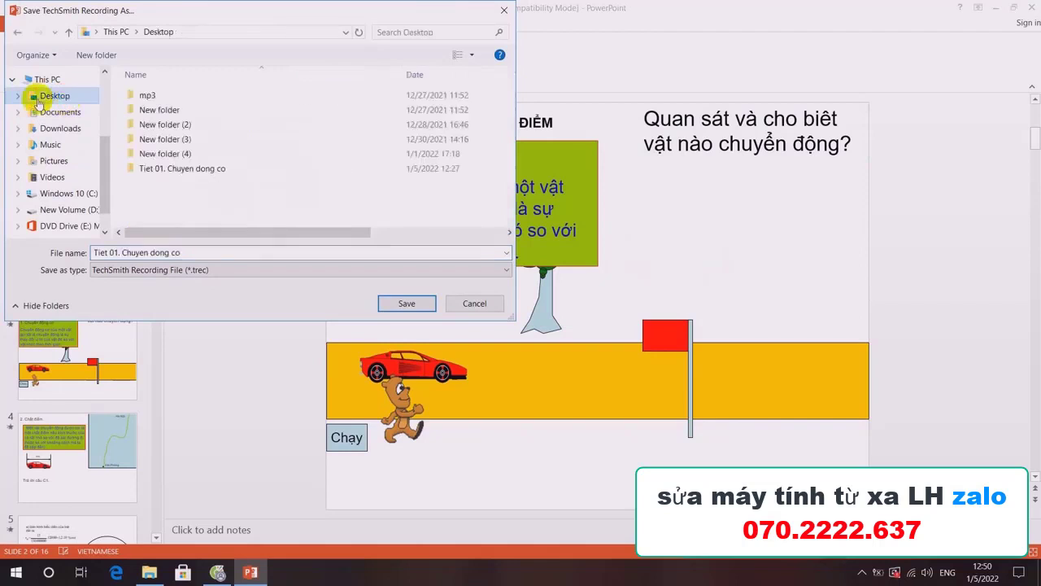
{"action": "left_click", "coordinate": [406, 303]}
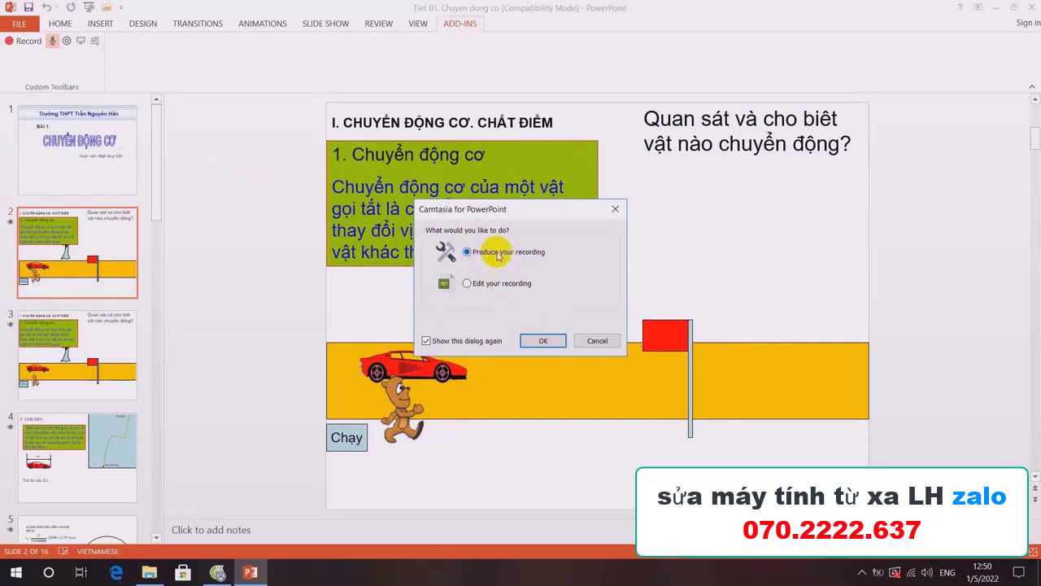
Choose to edit the saved recording instead of producing it, and switch from PowerPoint to the Camtasia editor.
{"action": "left_click", "coordinate": [466, 284]}
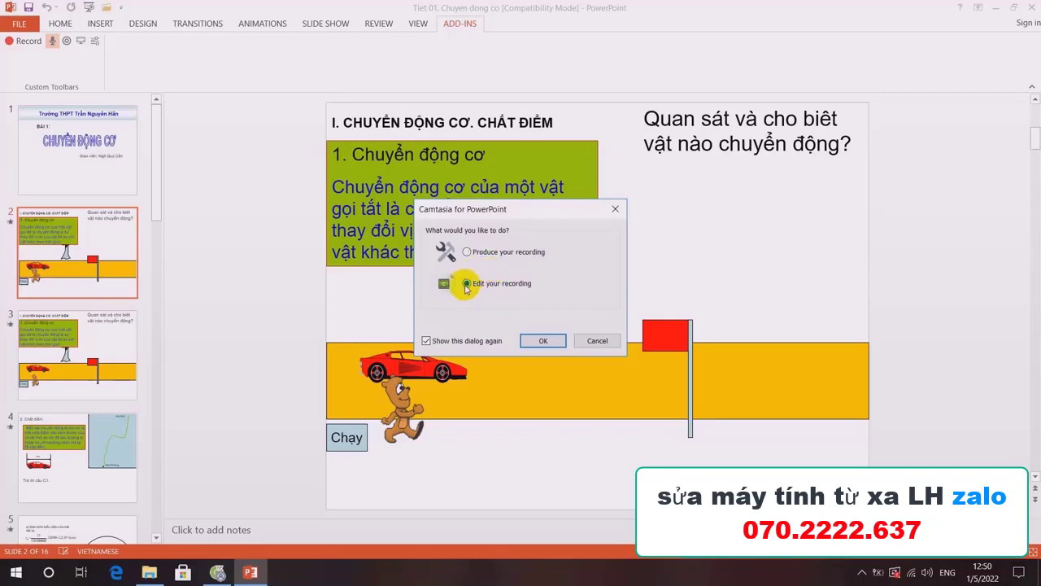
{"action": "left_click", "coordinate": [543, 341]}
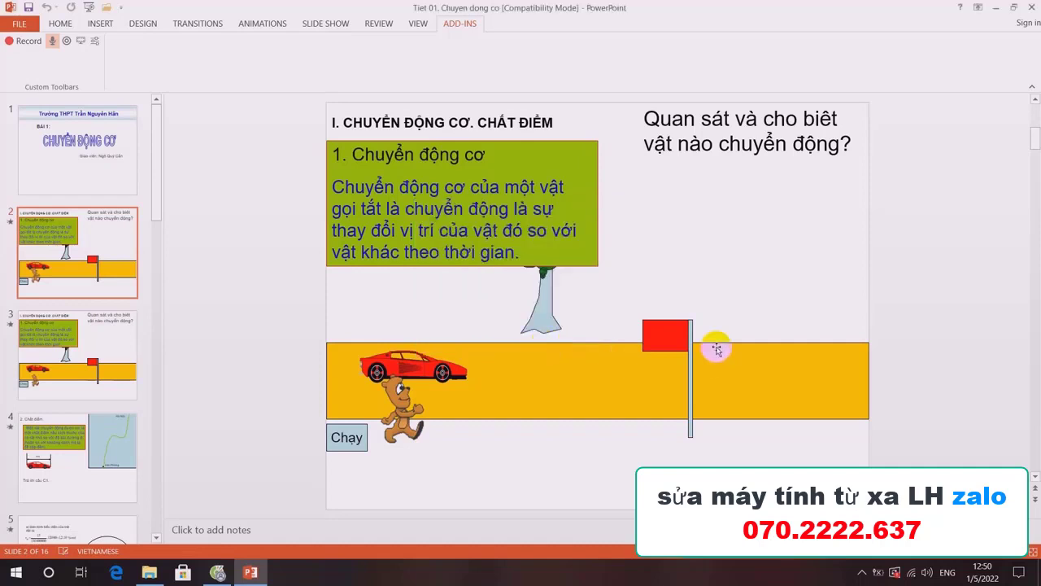
{"action": "left_click", "coordinate": [1001, 7]}
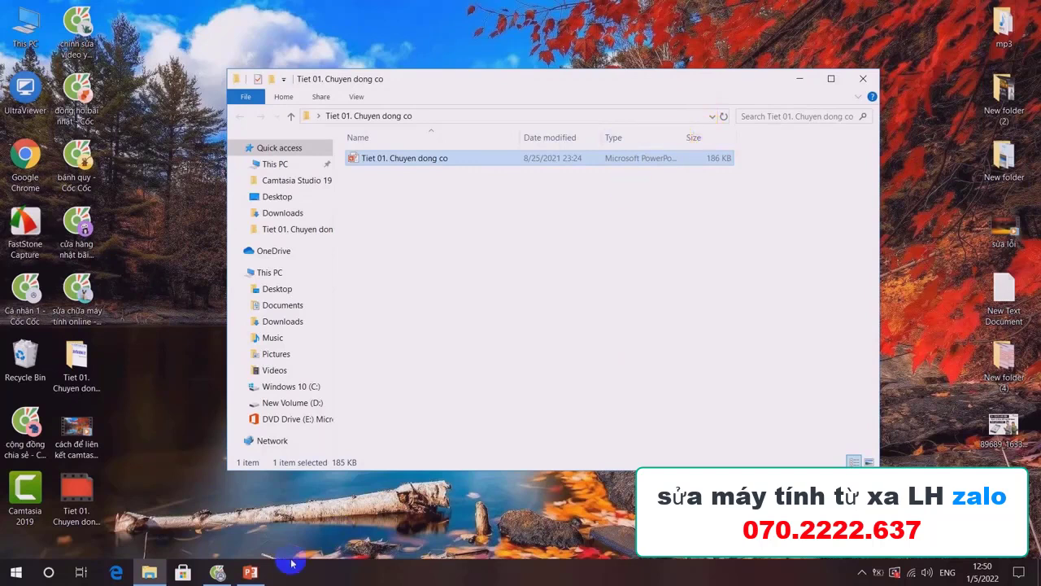
{"action": "right_click", "coordinate": [772, 10]}
{"action": "left_click", "coordinate": [805, 48]}
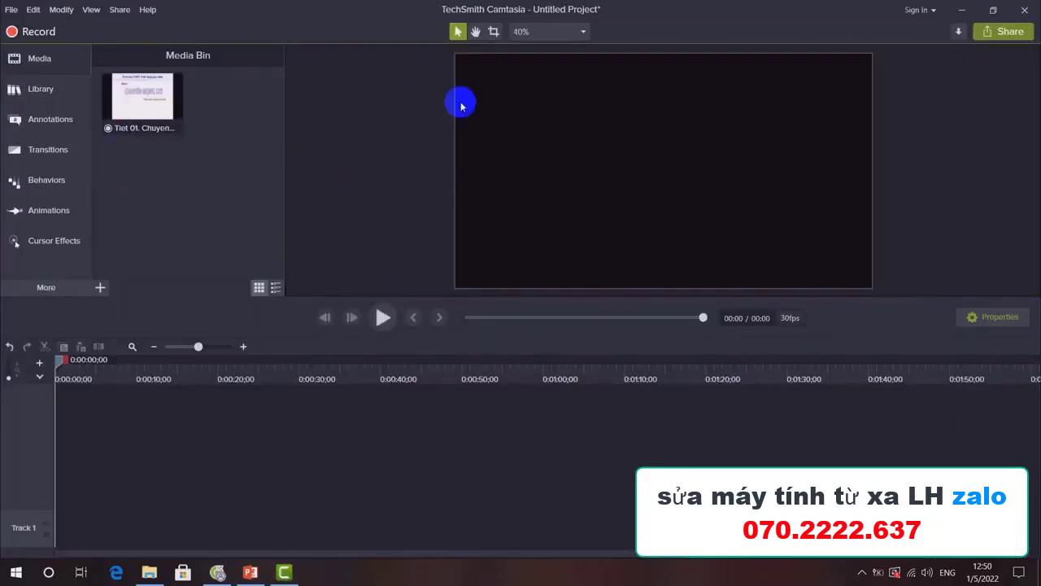
Place the "Tiet 01. Chuyen dong co" recording at the start of the timeline on Tracks 1 and 2.
{"action": "left_click", "coordinate": [123, 114]}
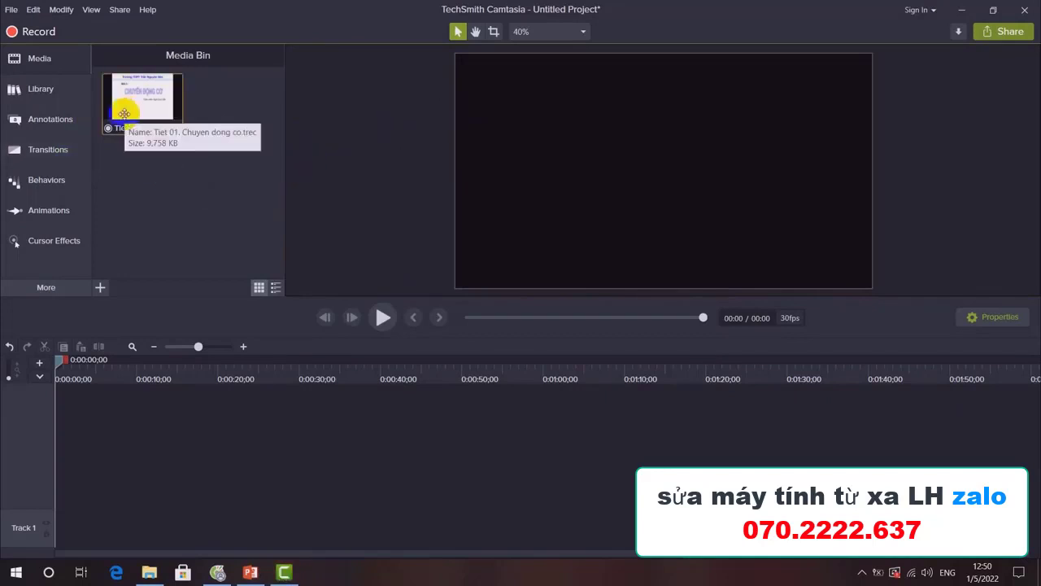
{"action": "left_click", "coordinate": [144, 115]}
{"action": "left_click_drag", "start_coordinate": [154, 92], "coordinate": [42, 527]}
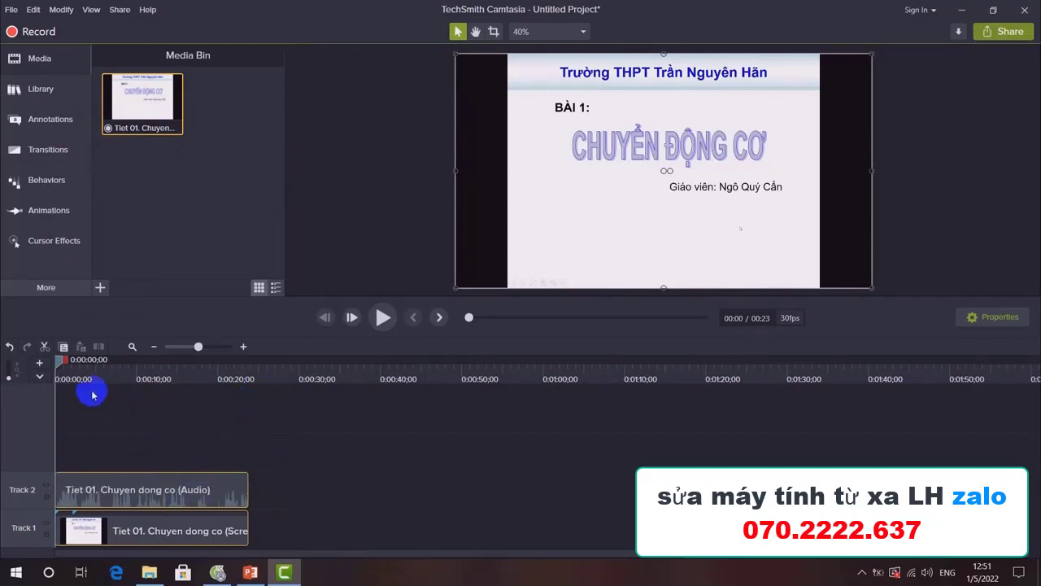
Trim the end of both clips back to 0:00:16;02, and extend them together to about 34 seconds.
{"action": "left_click_drag", "start_coordinate": [63, 359], "coordinate": [192, 382]}
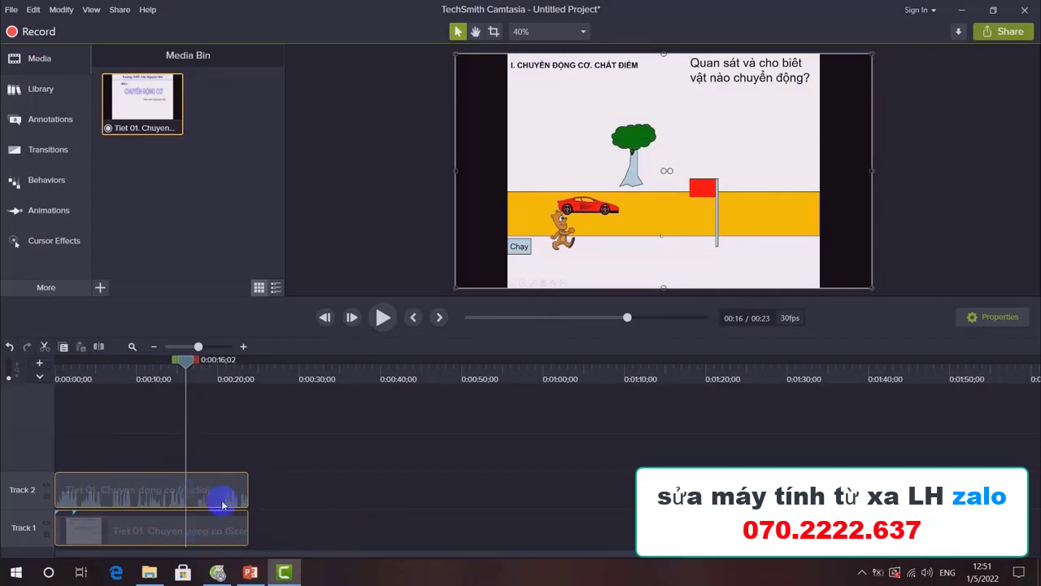
{"action": "left_click_drag", "start_coordinate": [247, 491], "coordinate": [191, 495]}
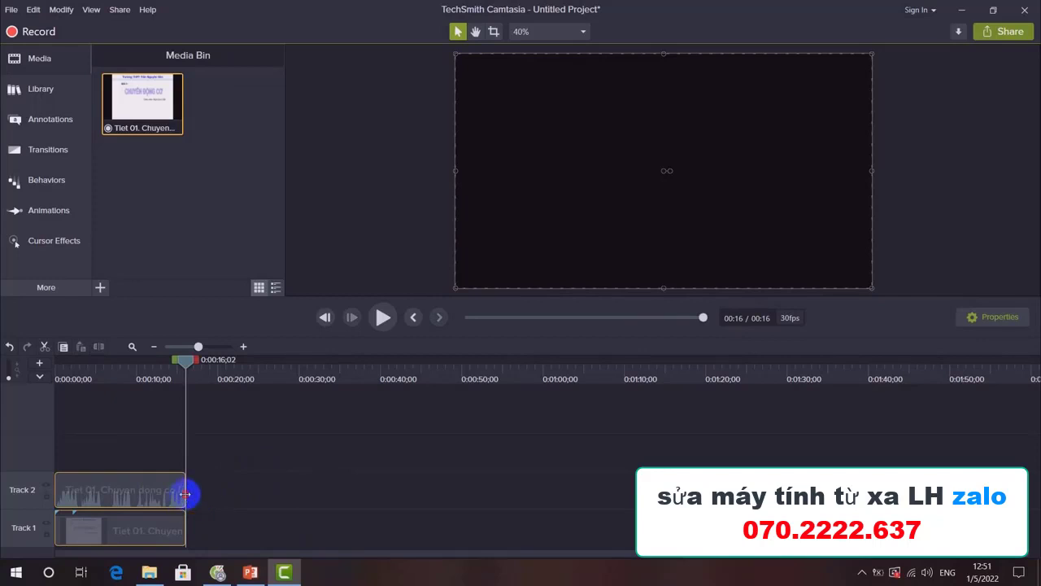
{"action": "left_click_drag", "start_coordinate": [185, 494], "coordinate": [414, 481]}
{"action": "left_click", "coordinate": [414, 480]}
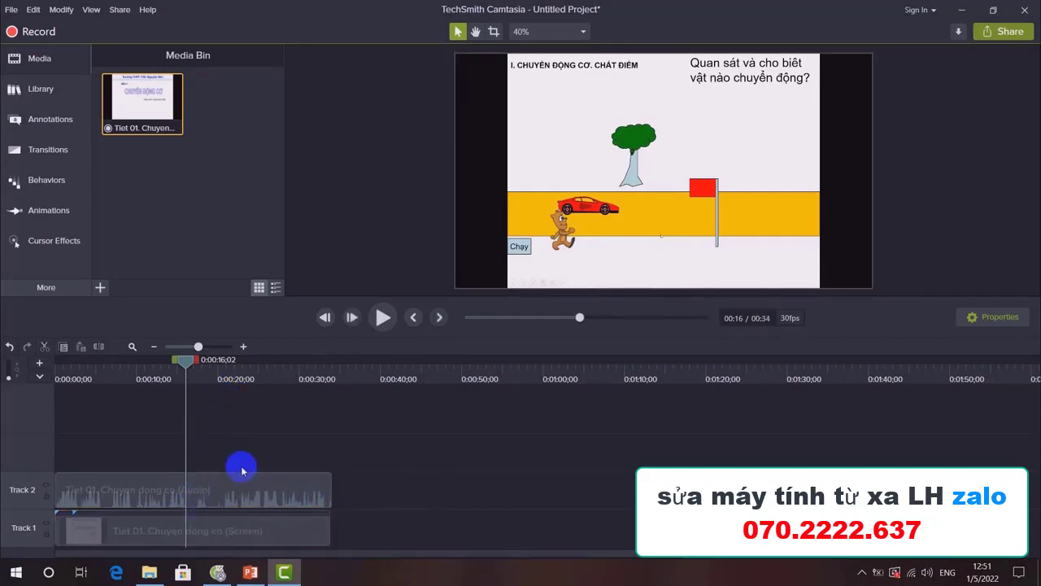
Add two audio points near 0:00:16 on the Track 2 audio clip and lower the volume after them to silence.
{"action": "left_click", "coordinate": [230, 501]}
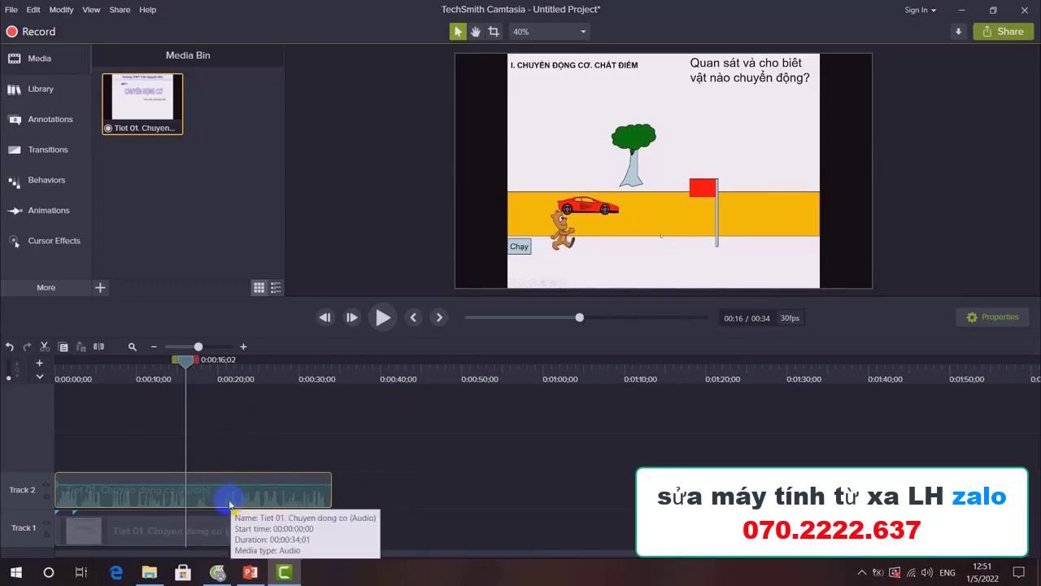
{"action": "right_click", "coordinate": [189, 499]}
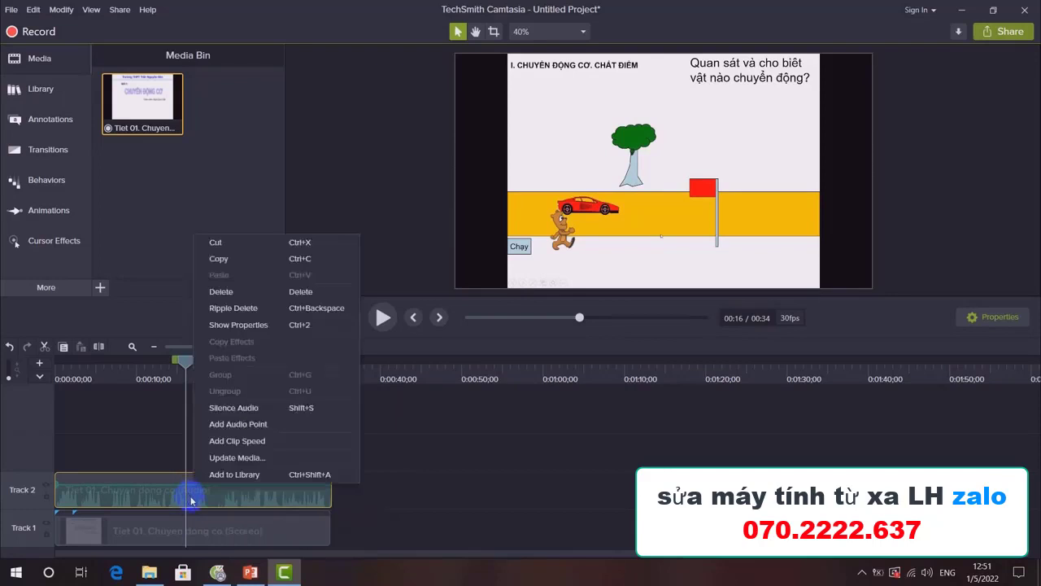
{"action": "left_click", "coordinate": [241, 429]}
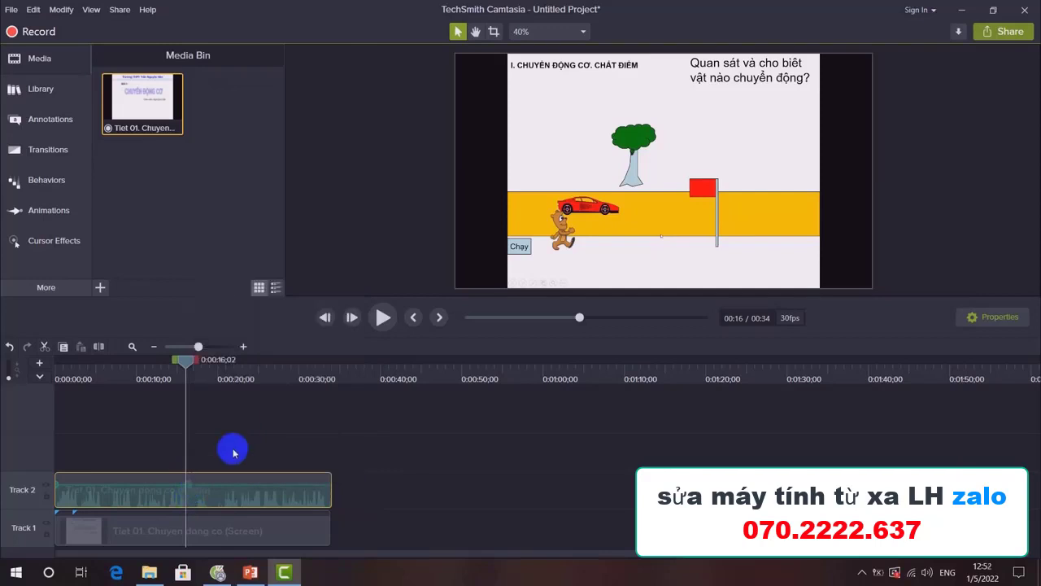
{"action": "right_click", "coordinate": [191, 485]}
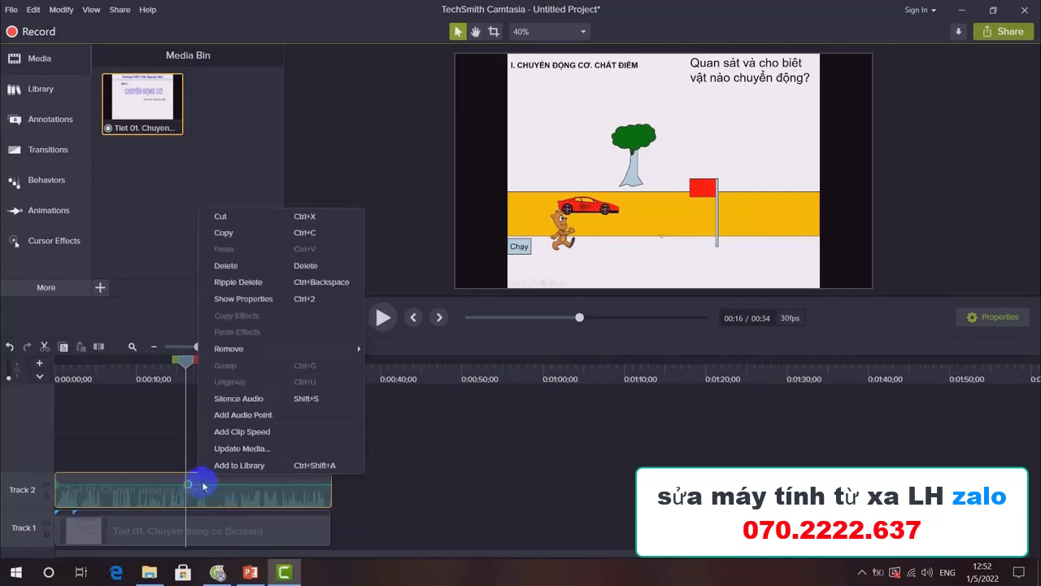
{"action": "left_click", "coordinate": [244, 416]}
{"action": "left_click_drag", "start_coordinate": [194, 489], "coordinate": [186, 510]}
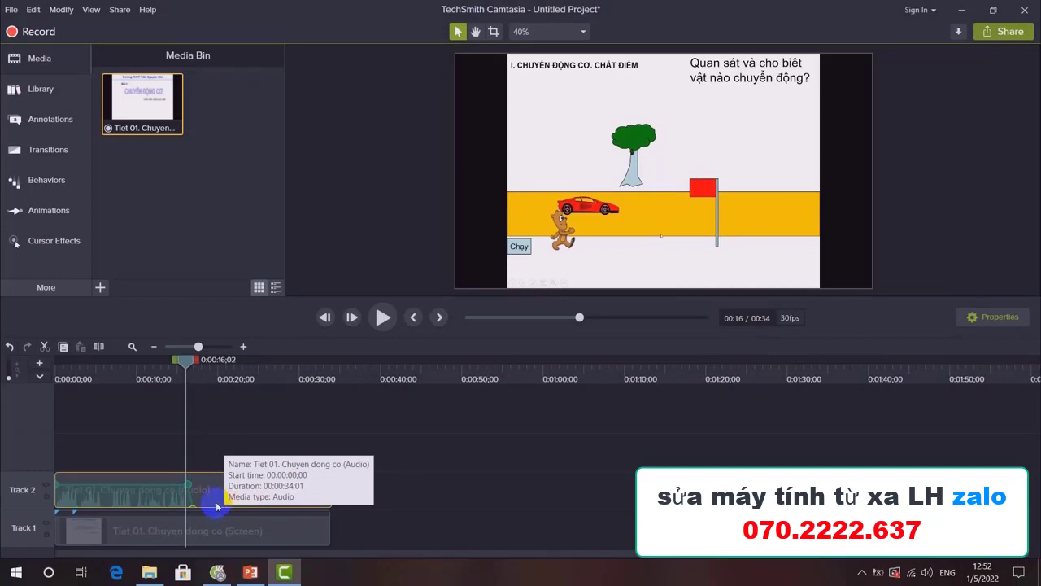
Add two more audio points near 0:00:20 on the audio clip and raise the volume again after them.
{"action": "right_click", "coordinate": [224, 509]}
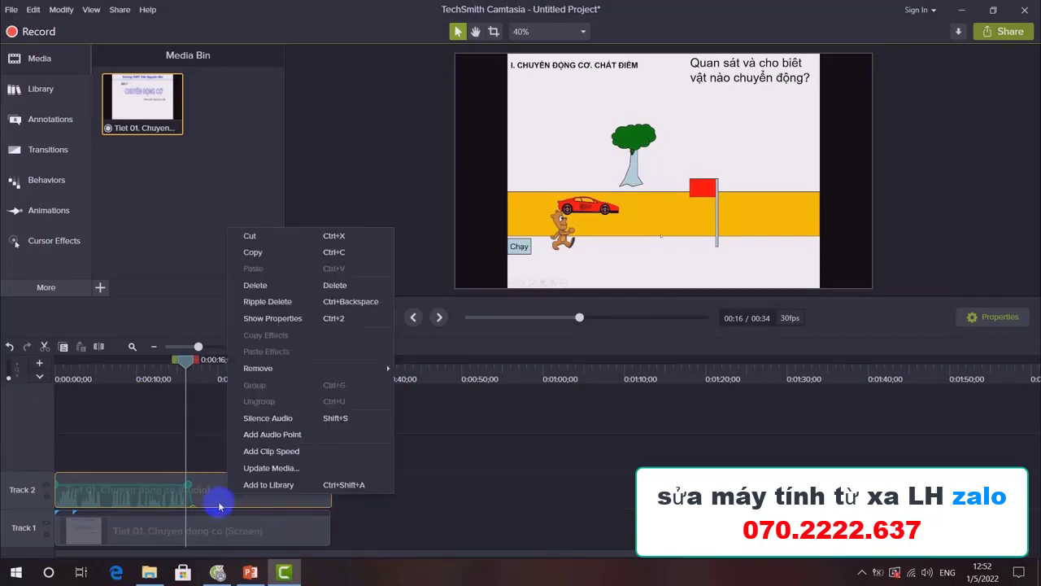
{"action": "left_click", "coordinate": [270, 439]}
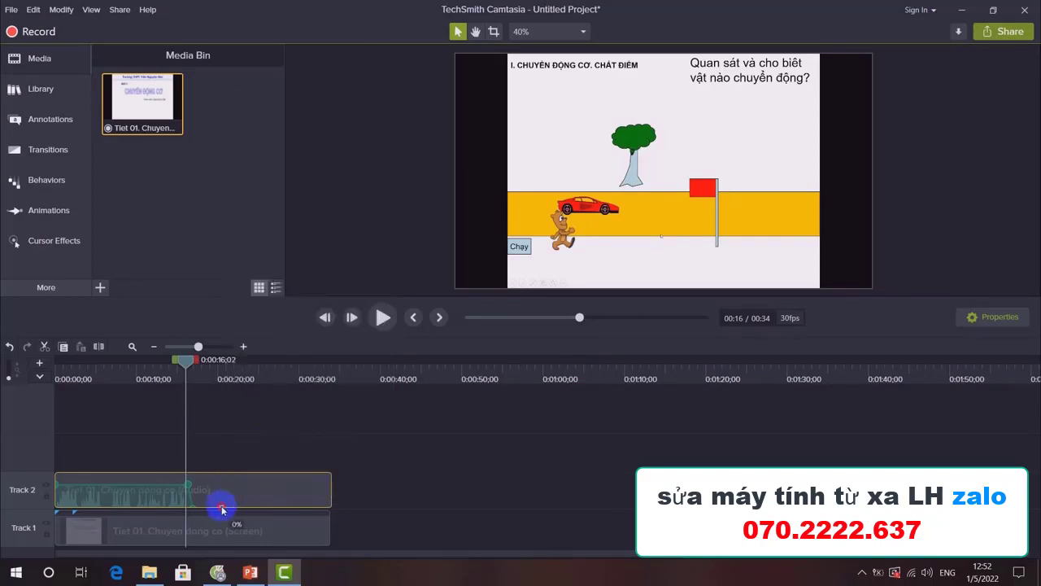
{"action": "left_click_drag", "start_coordinate": [228, 494], "coordinate": [225, 486]}
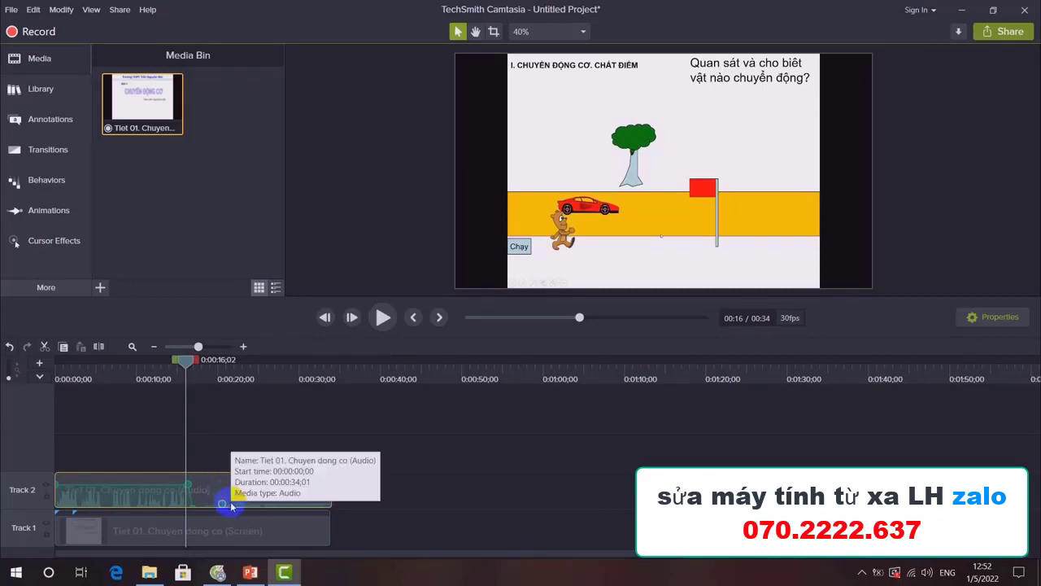
{"action": "right_click", "coordinate": [225, 502]}
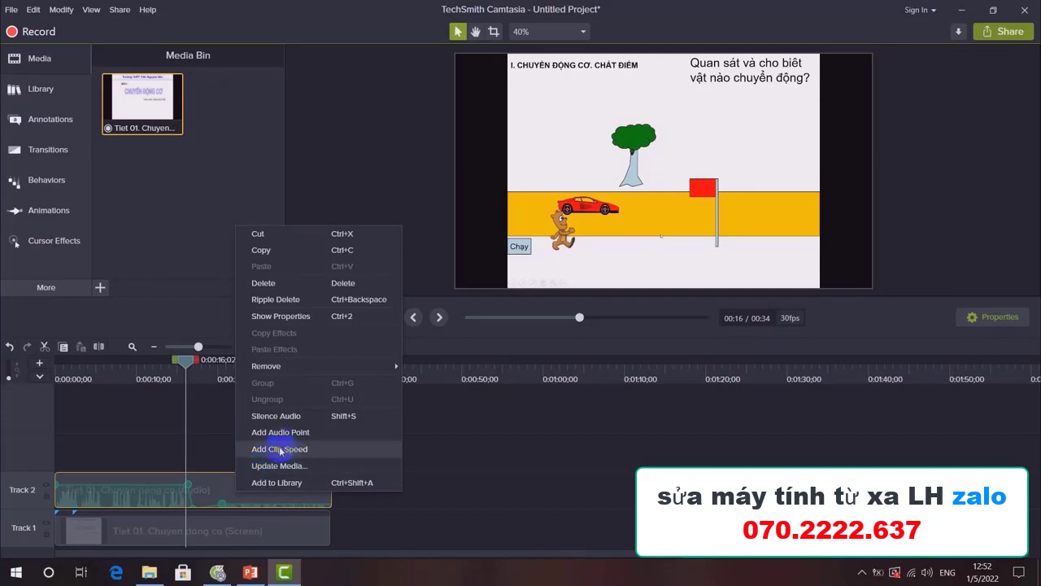
{"action": "left_click", "coordinate": [273, 432]}
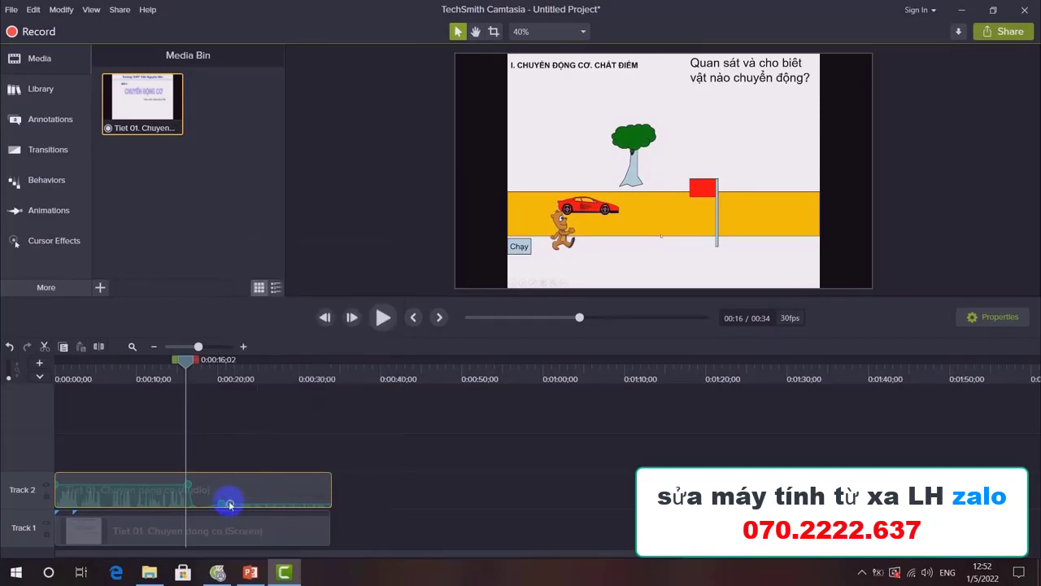
{"action": "left_click_drag", "start_coordinate": [228, 491], "coordinate": [231, 488]}
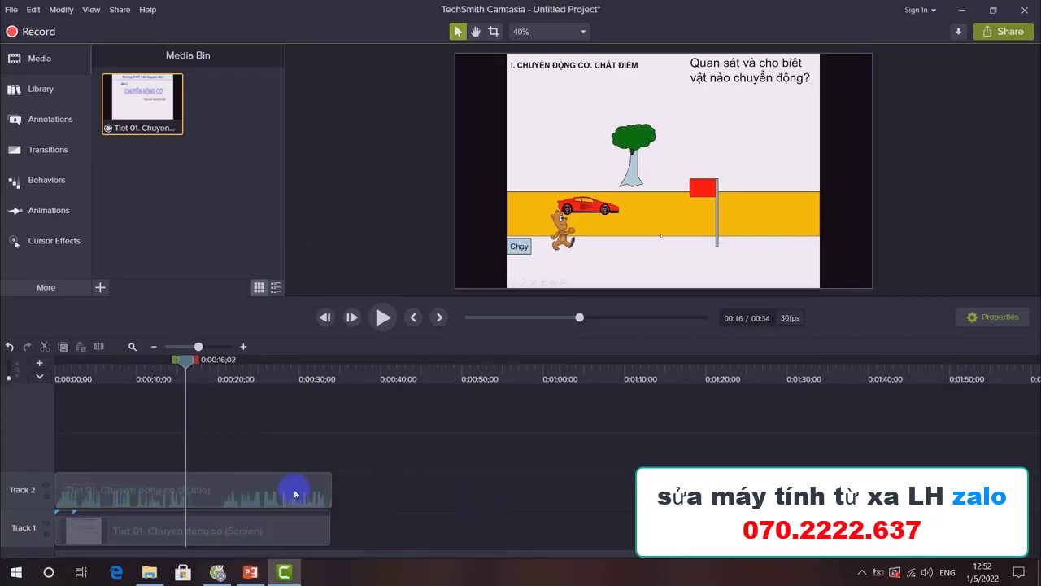
Split the Track 1 screen clip at 0:00:20;18.
{"action": "left_click", "coordinate": [244, 524]}
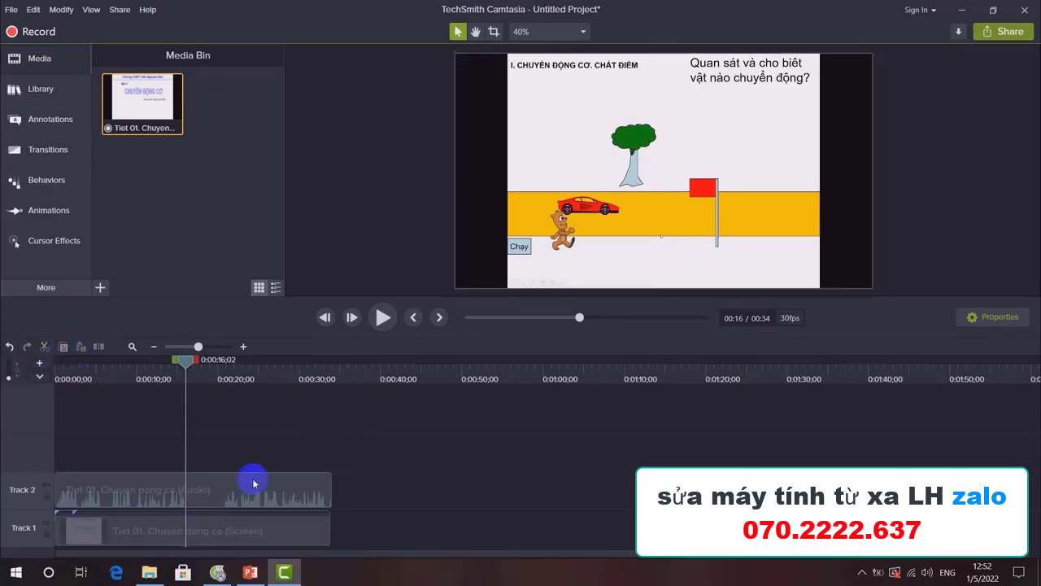
{"action": "left_click_drag", "start_coordinate": [182, 365], "coordinate": [219, 407]}
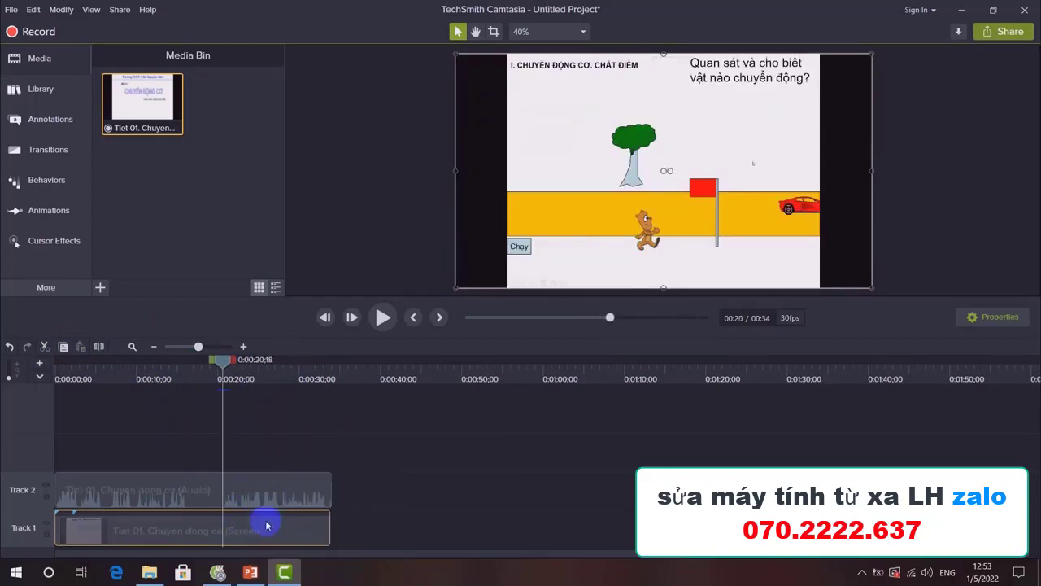
{"action": "left_click", "coordinate": [239, 523]}
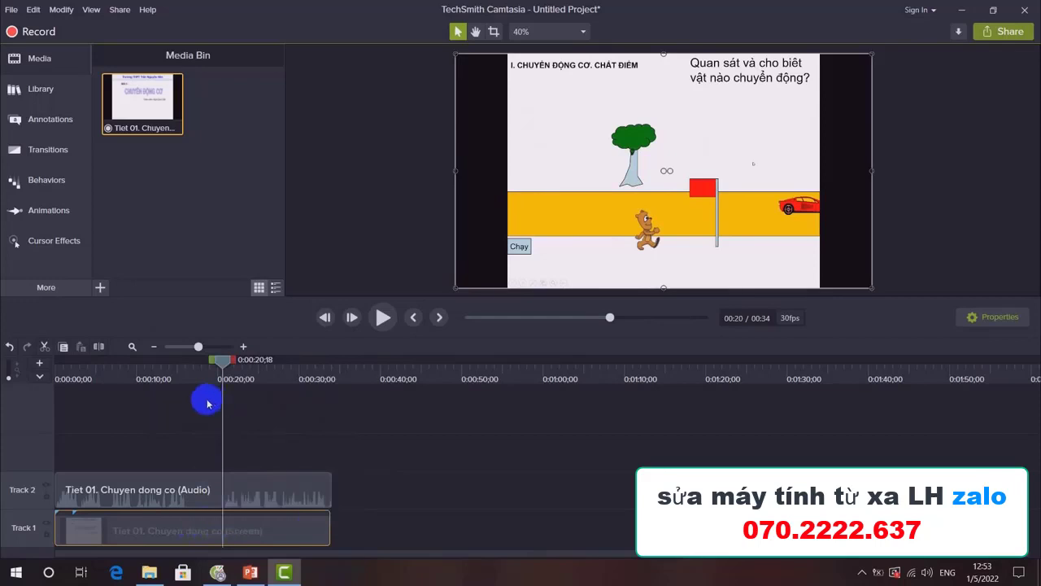
{"action": "left_click", "coordinate": [98, 346]}
{"action": "left_click_drag", "start_coordinate": [279, 509], "coordinate": [249, 531]}
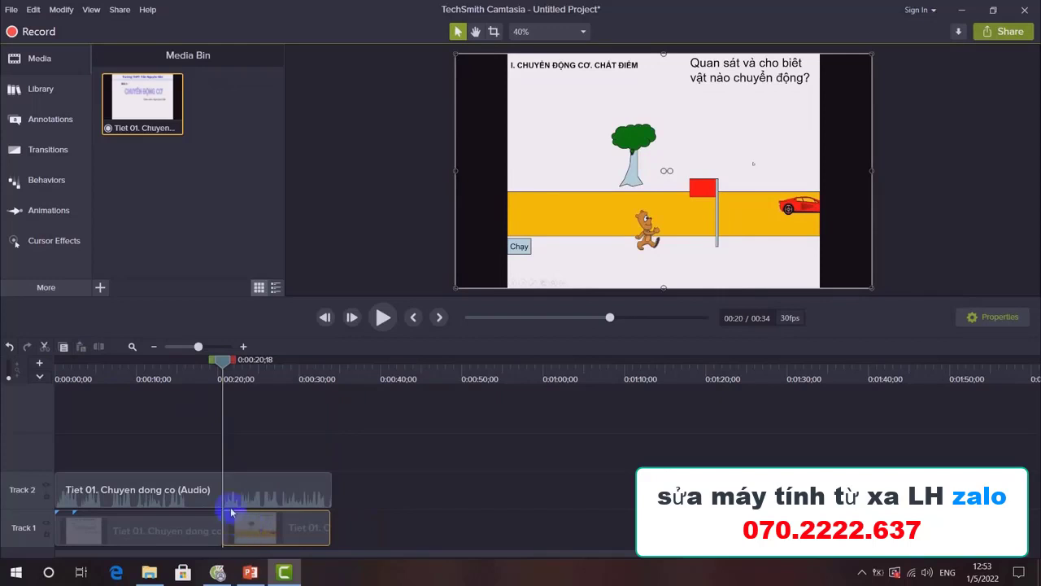
Delete the screen clip piece after the split, and extend the remaining piece back to the end of the audio clip.
{"action": "right_click", "coordinate": [280, 529]}
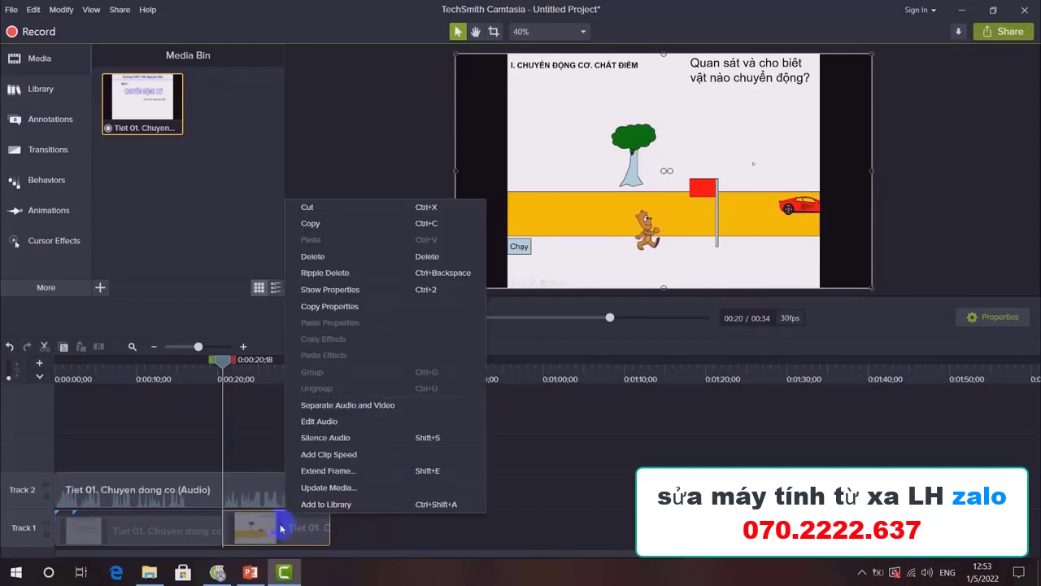
{"action": "left_click", "coordinate": [340, 258]}
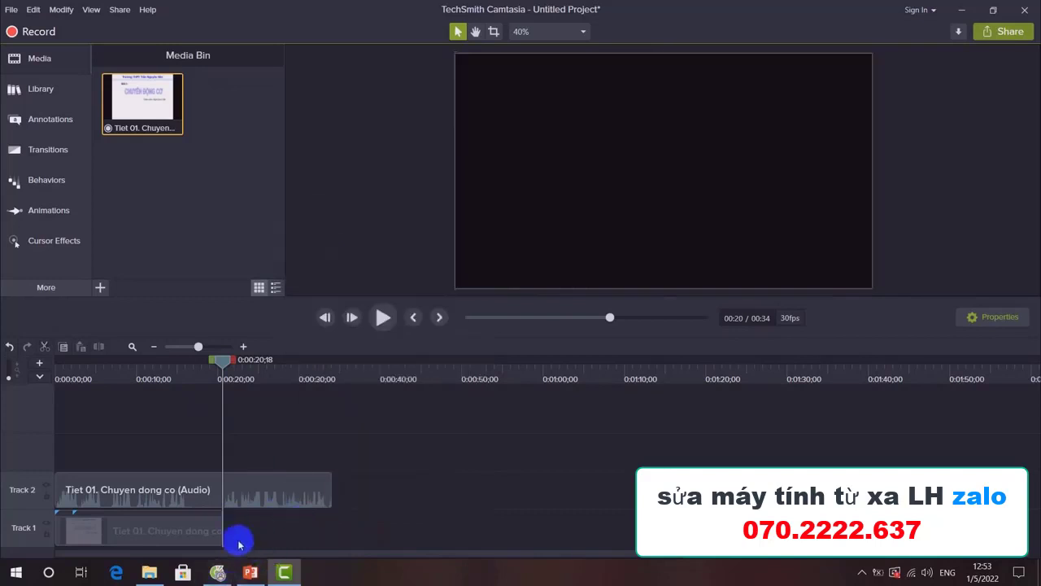
{"action": "left_click_drag", "start_coordinate": [221, 535], "coordinate": [331, 533]}
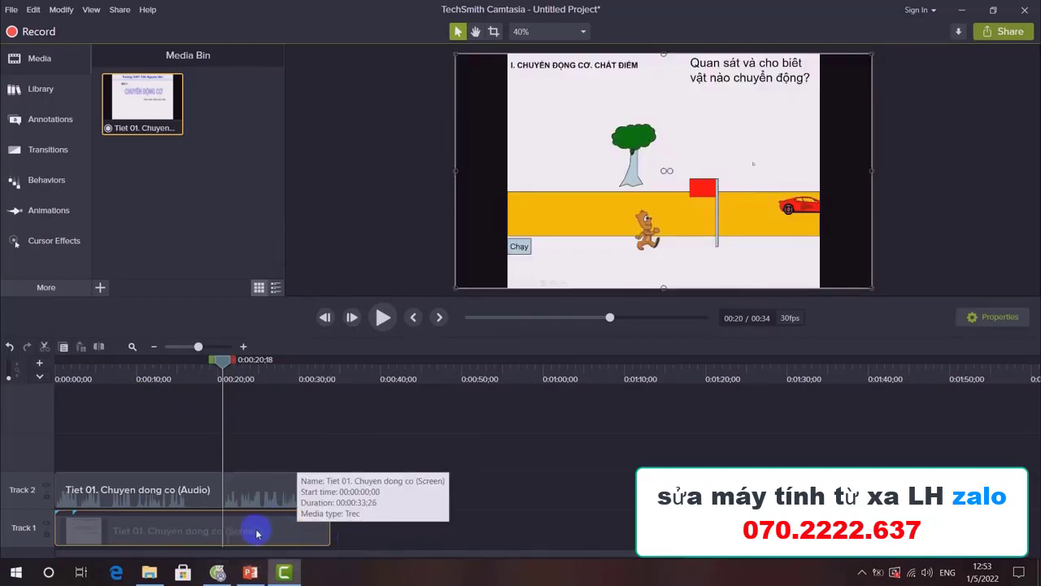
Split the Track 1 screen clip at 0:00:20;18 and 0:00:15;24, and select the piece between the two cuts.
{"action": "left_click", "coordinate": [198, 500]}
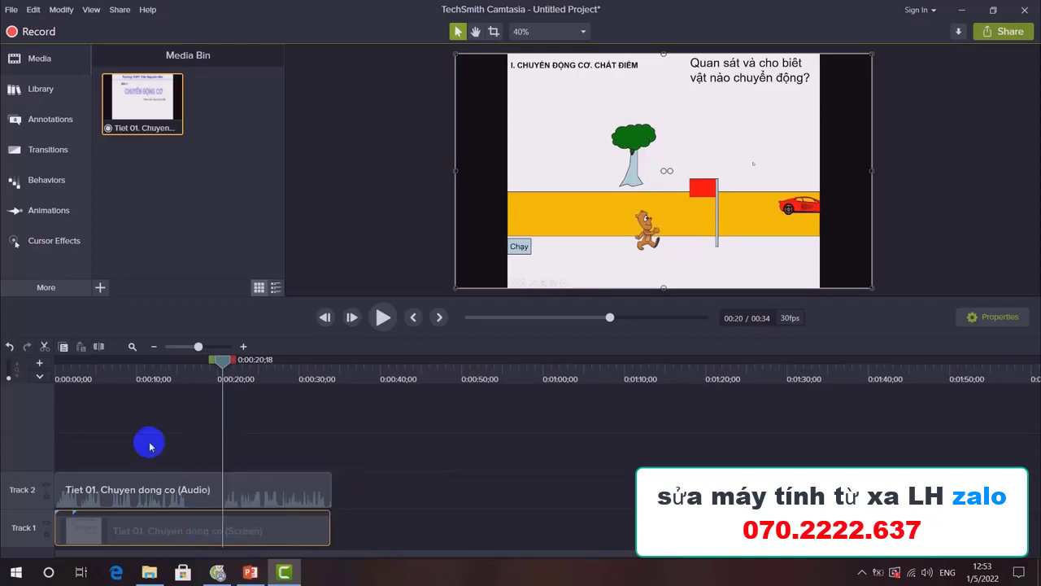
{"action": "left_click", "coordinate": [98, 348]}
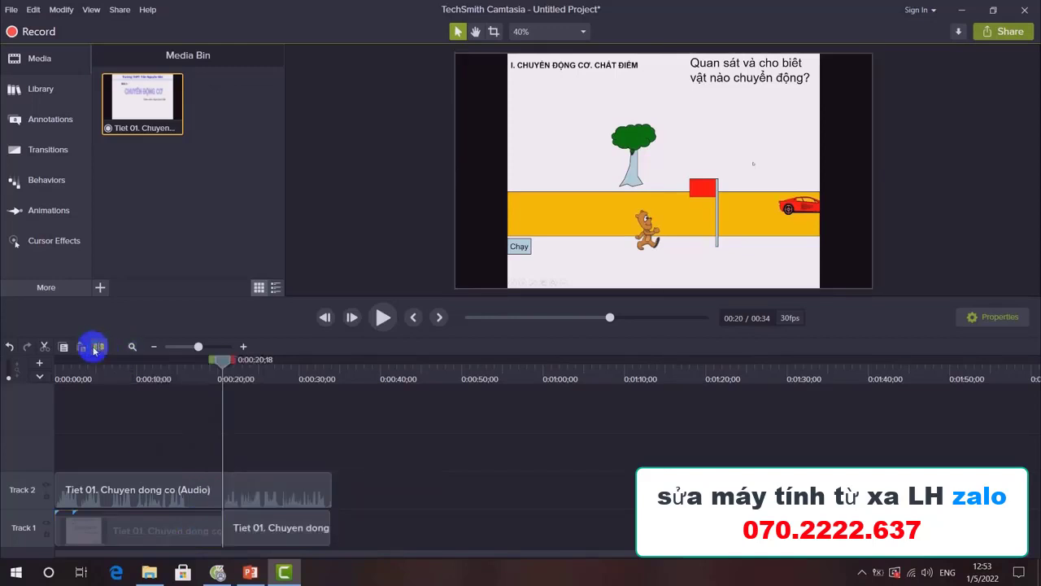
{"action": "left_click_drag", "start_coordinate": [226, 364], "coordinate": [184, 375]}
{"action": "left_click", "coordinate": [209, 523]}
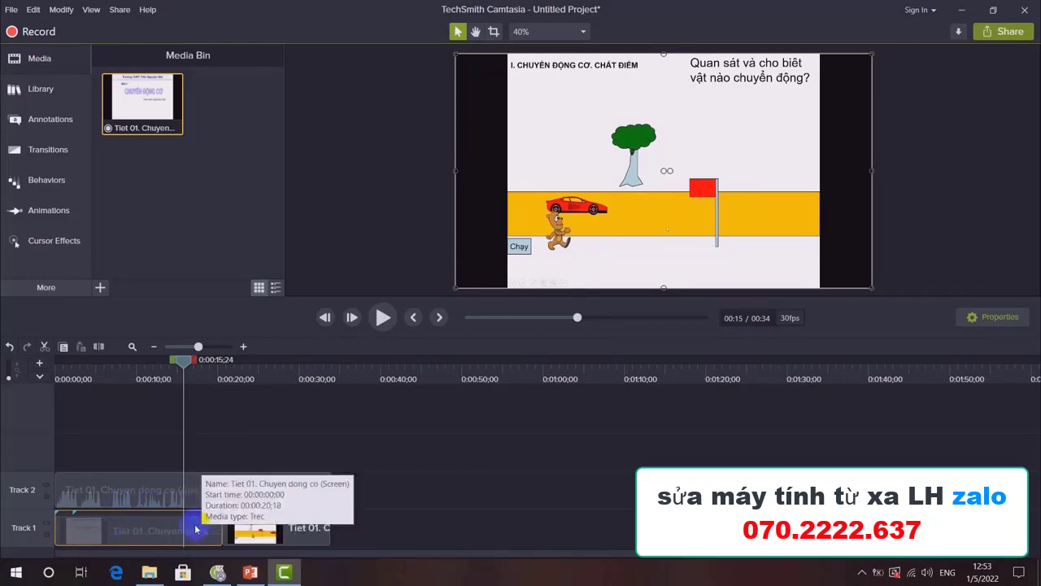
{"action": "left_click", "coordinate": [99, 347]}
{"action": "left_click", "coordinate": [203, 529]}
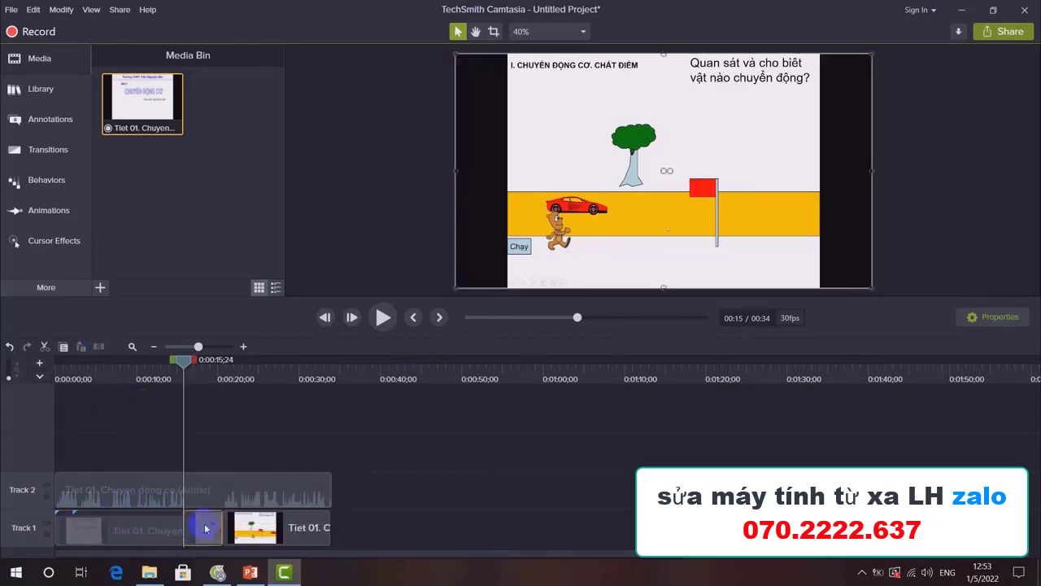
Delete the selected Track 1 screen piece and extend the first piece to 0:00:20;18 to close the gap.
{"action": "right_click", "coordinate": [205, 530]}
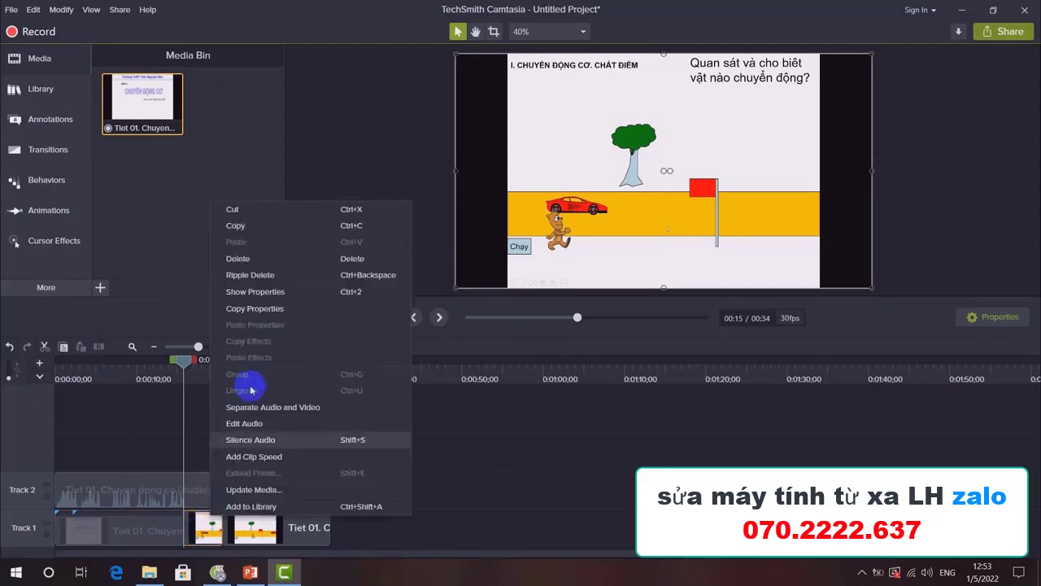
{"action": "left_click", "coordinate": [259, 257]}
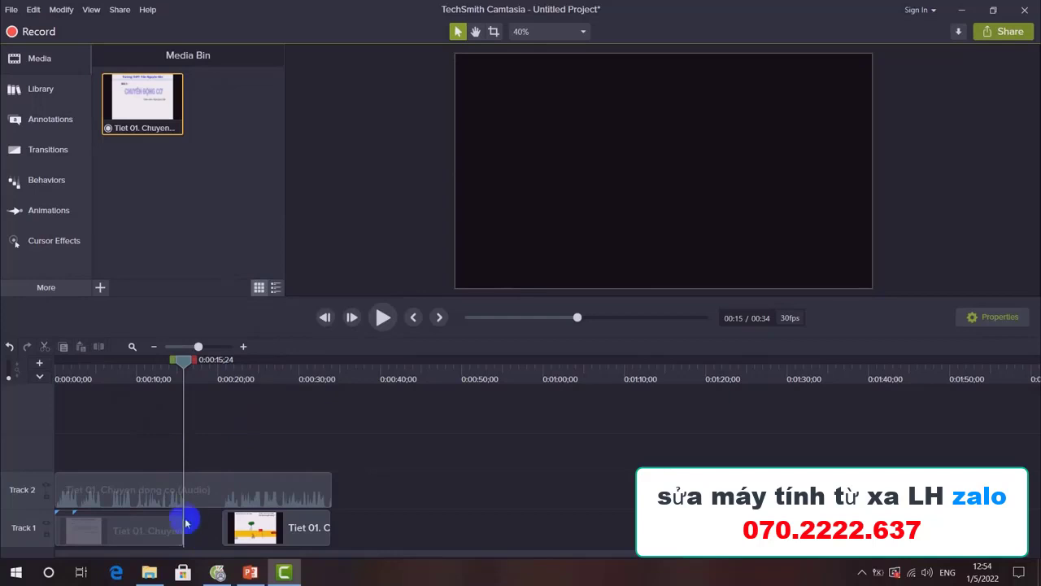
{"action": "left_click_drag", "start_coordinate": [182, 530], "coordinate": [221, 526]}
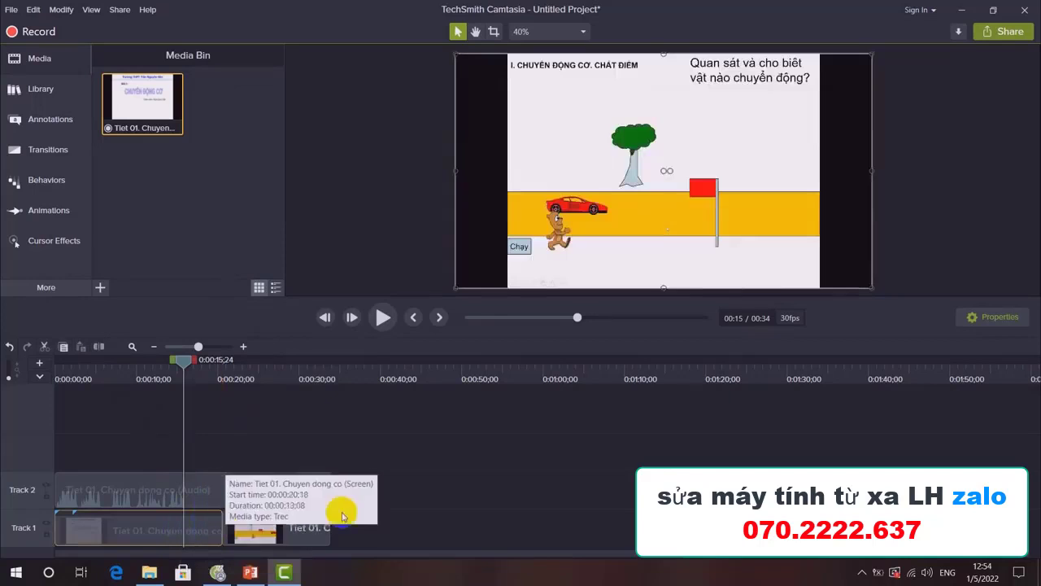
{"action": "left_click", "coordinate": [623, 517]}
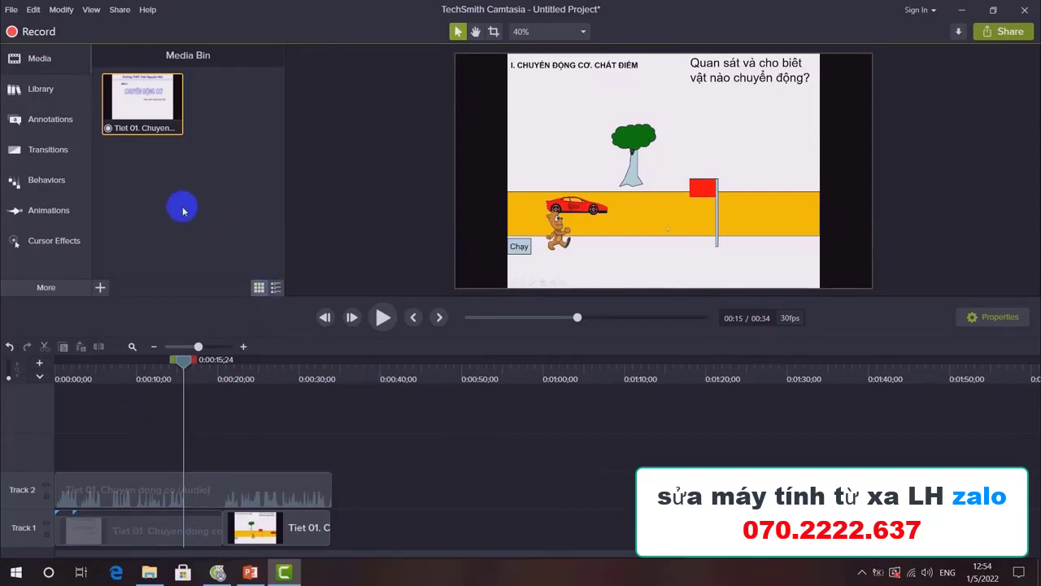
Import the stock-footage green-screen hand gestures video from the Downloads folder into the media bin.
{"action": "right_click", "coordinate": [187, 157]}
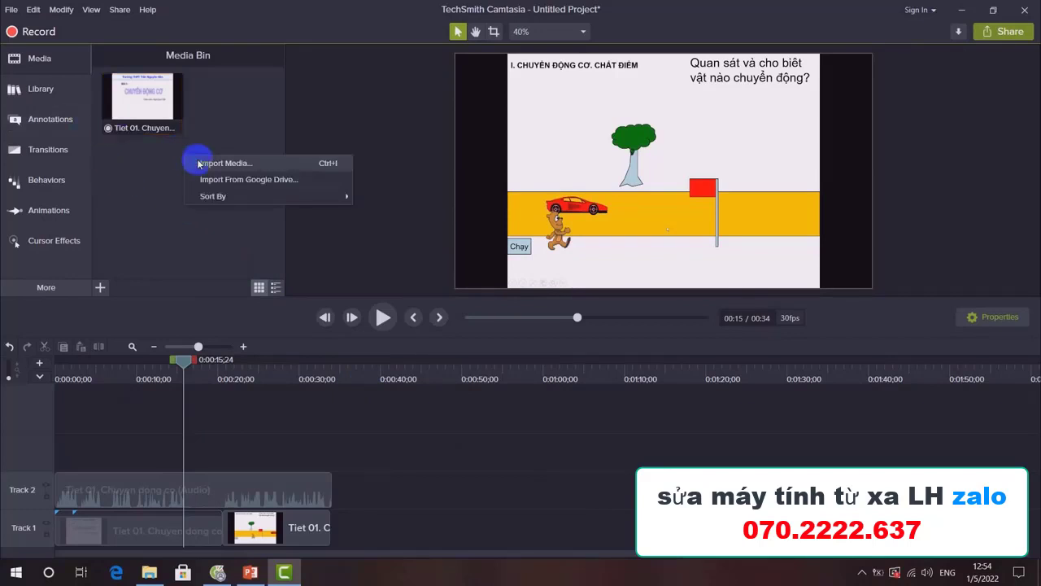
{"action": "left_click", "coordinate": [199, 164]}
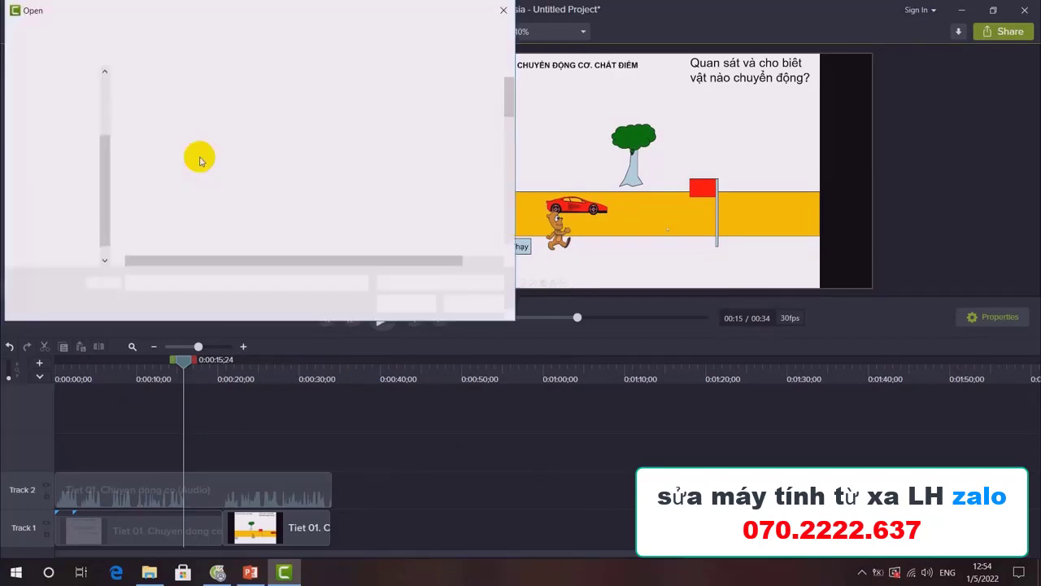
{"action": "left_click", "coordinate": [61, 149]}
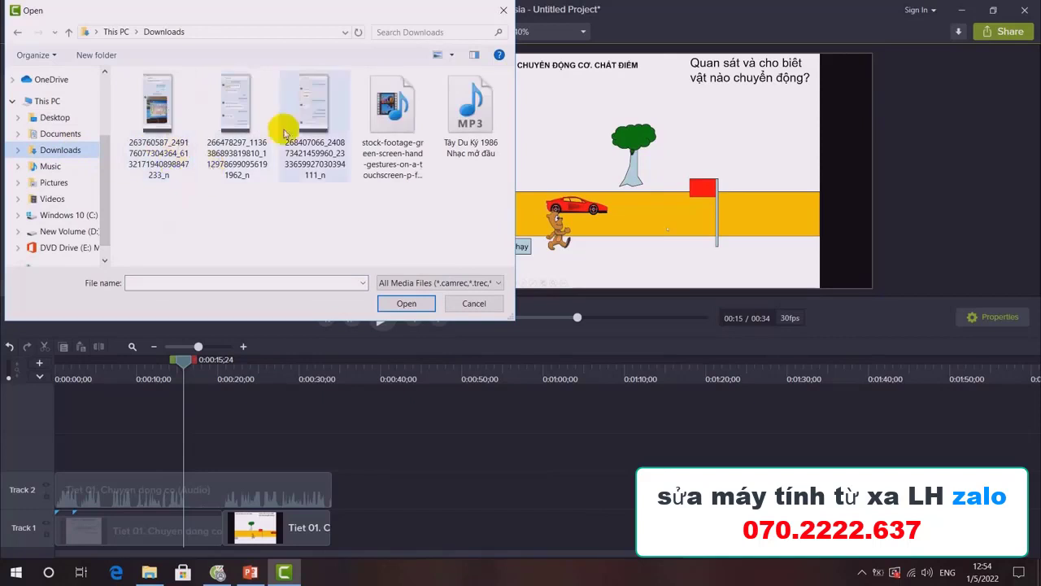
{"action": "left_click", "coordinate": [394, 142]}
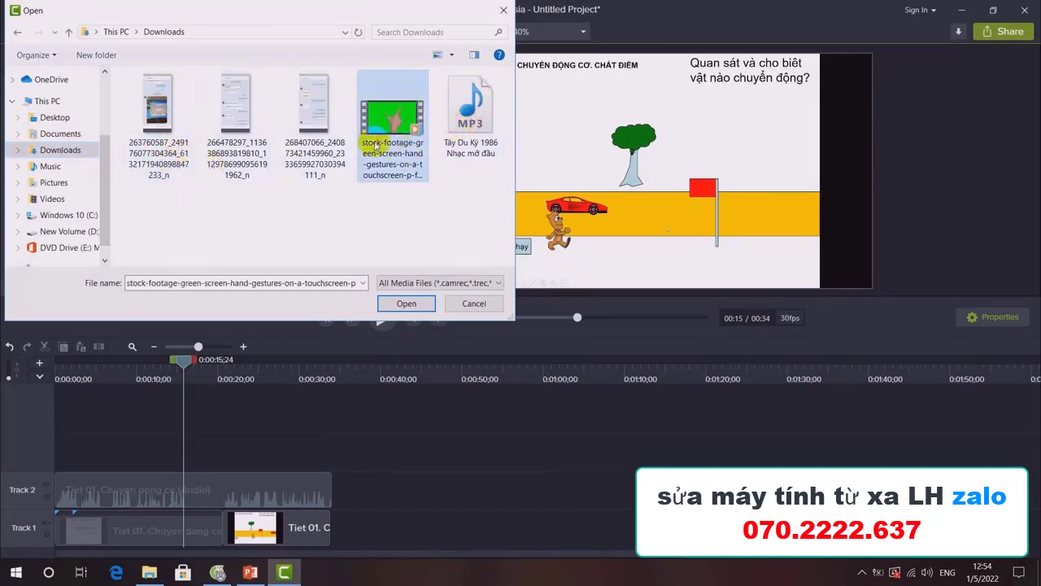
{"action": "left_click", "coordinate": [406, 298]}
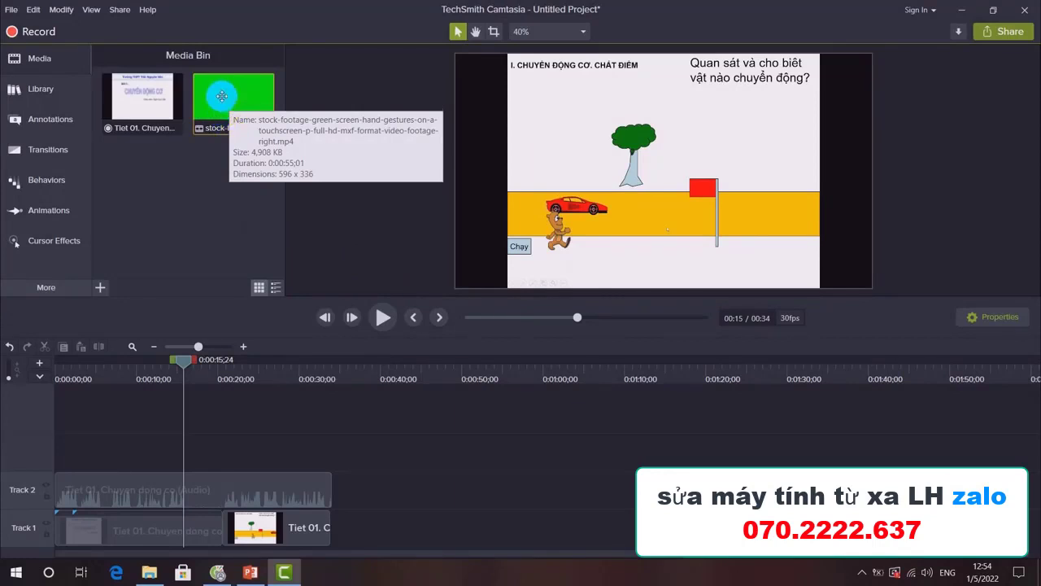
Add the green-screen hand clip on Track 3 from the timeline start and place it in the canvas's lower-right corner.
{"action": "left_click_drag", "start_coordinate": [221, 96], "coordinate": [711, 249]}
{"action": "left_click_drag", "start_coordinate": [285, 451], "coordinate": [135, 456]}
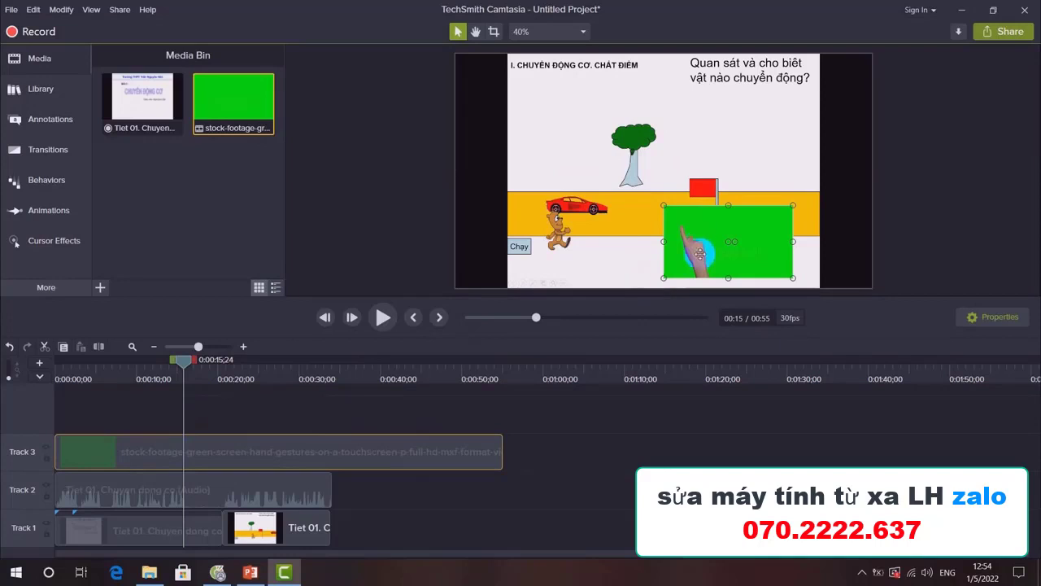
{"action": "left_click_drag", "start_coordinate": [692, 217], "coordinate": [690, 207]}
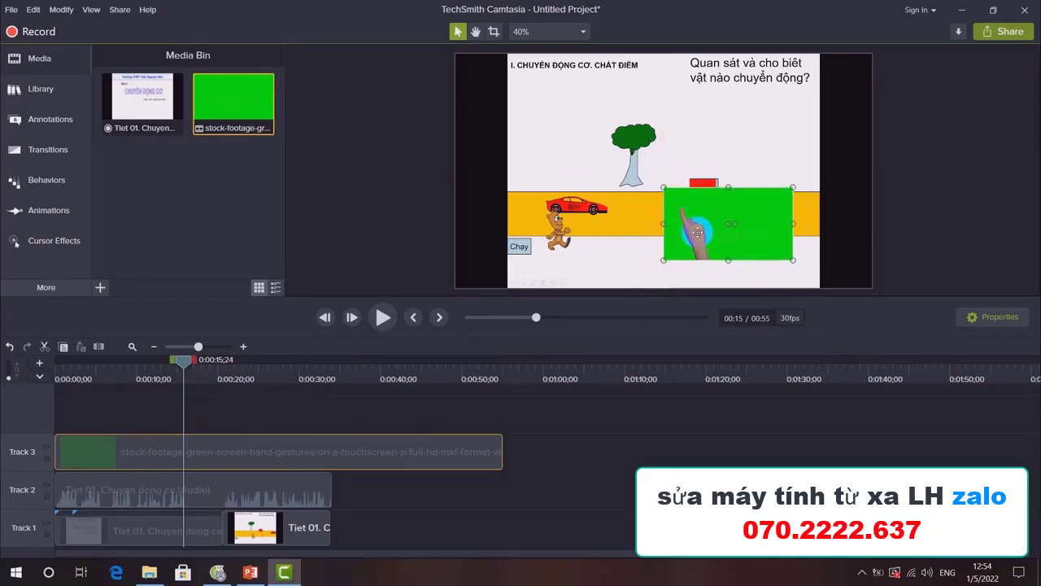
{"action": "left_click_drag", "start_coordinate": [704, 204], "coordinate": [783, 233]}
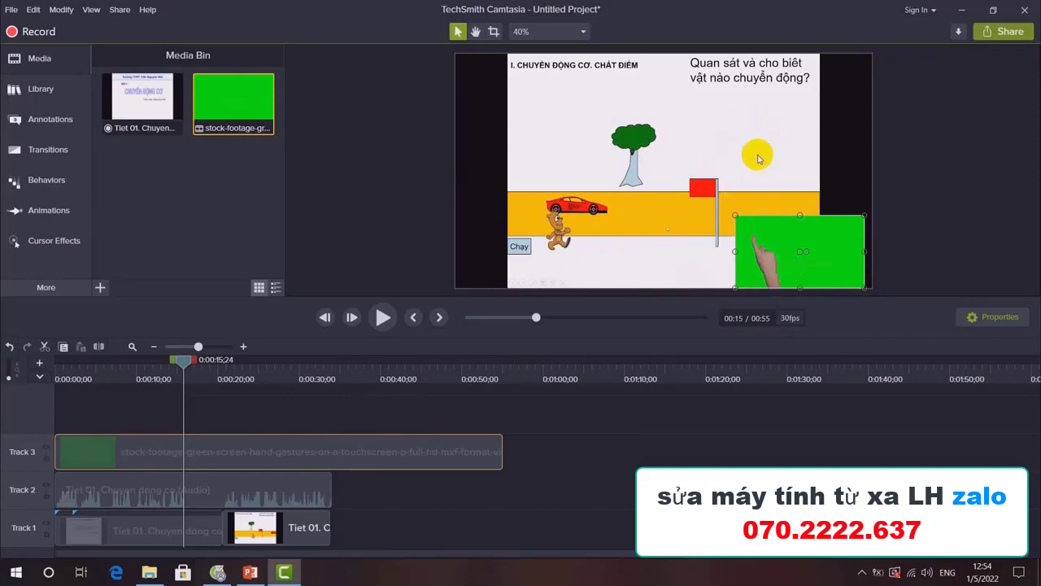
{"action": "left_click", "coordinate": [780, 243]}
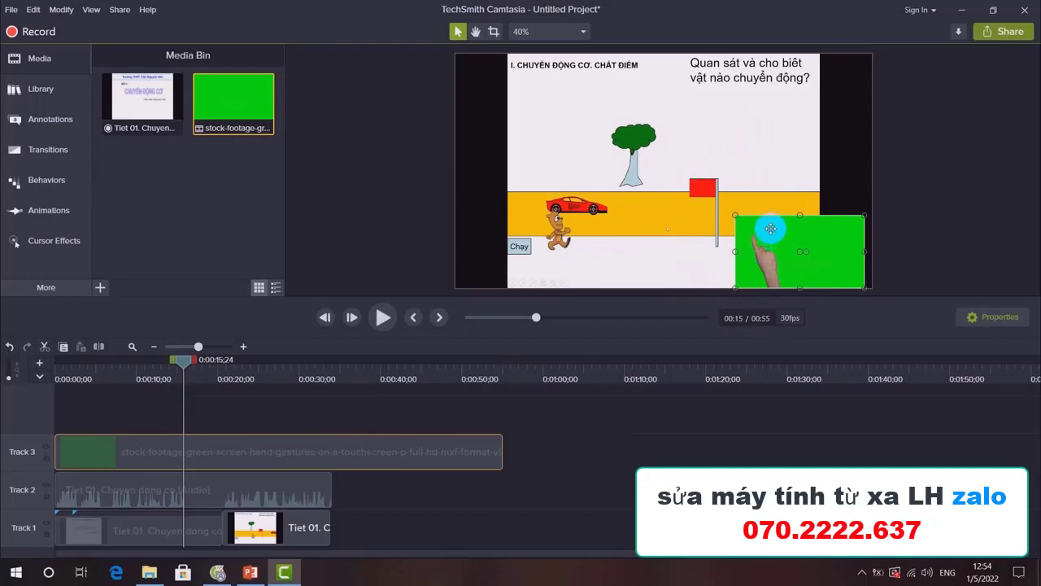
Apply the Remove a Color visual effect to the green-screen hand clip and preview the result.
{"action": "left_click", "coordinate": [61, 290]}
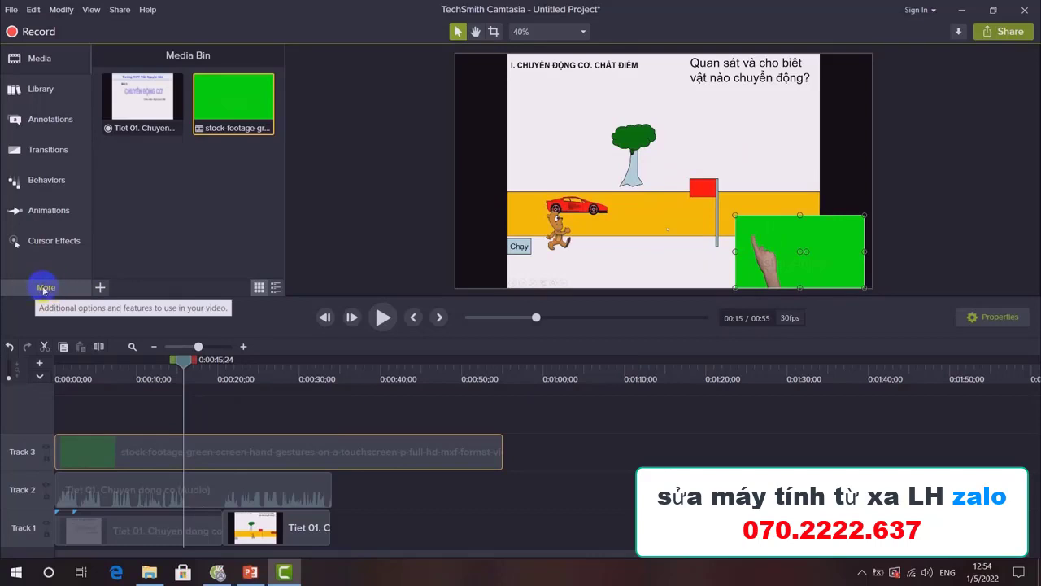
{"action": "left_click", "coordinate": [49, 289]}
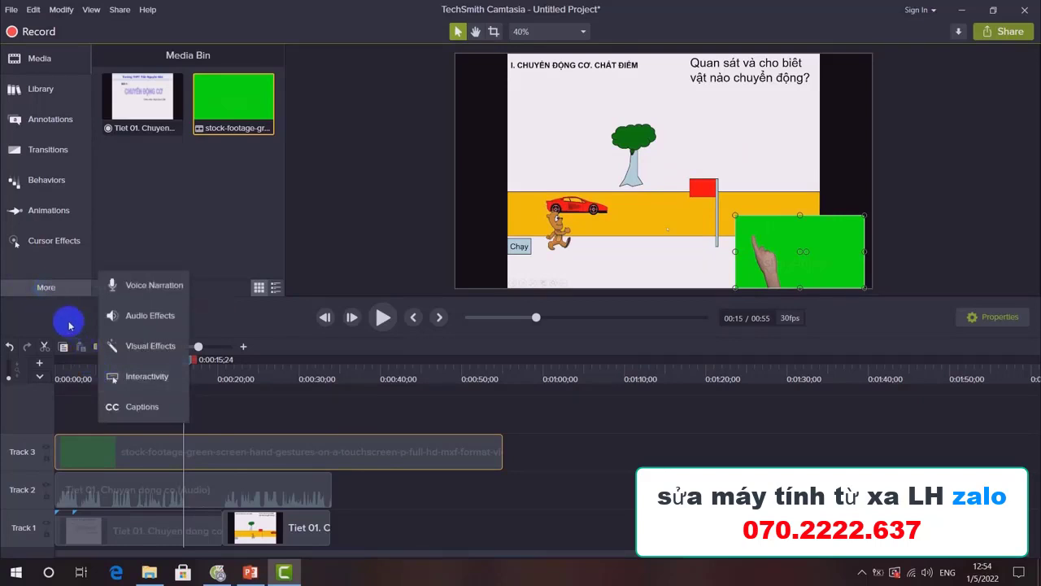
{"action": "left_click", "coordinate": [135, 346]}
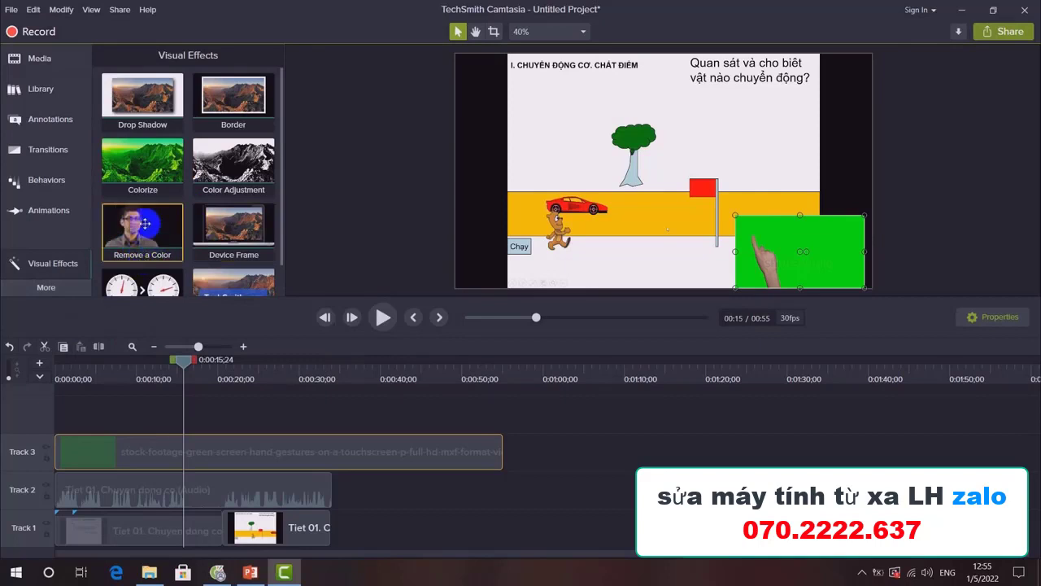
{"action": "left_click_drag", "start_coordinate": [152, 228], "coordinate": [781, 247]}
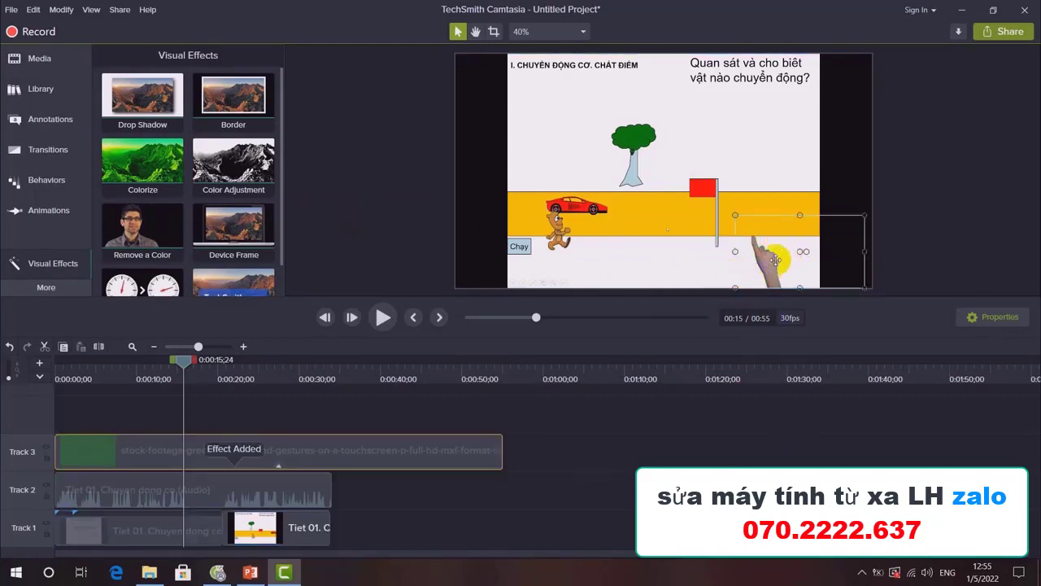
{"action": "left_click", "coordinate": [381, 317]}
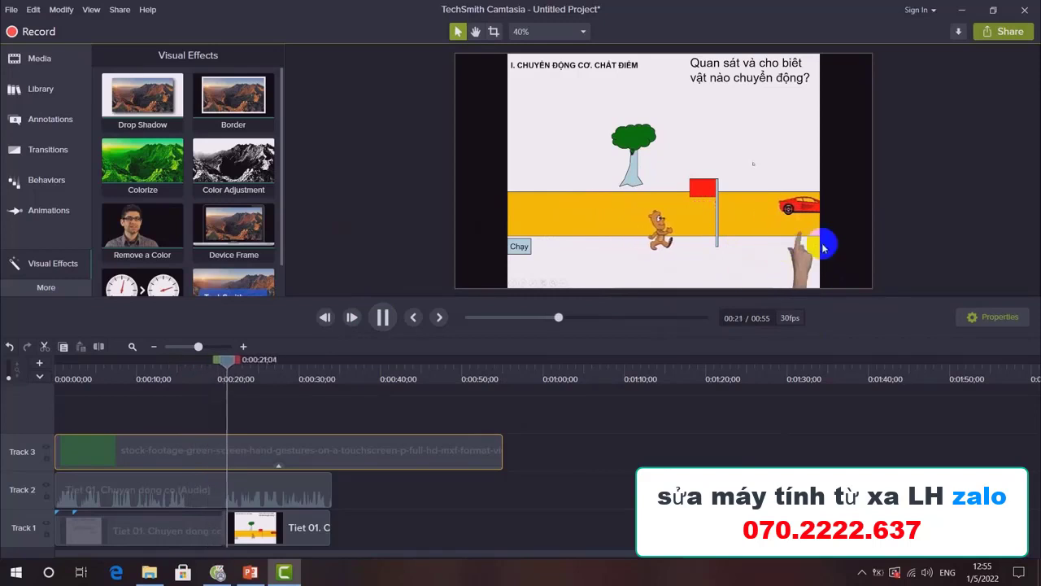
{"action": "left_click", "coordinate": [381, 318]}
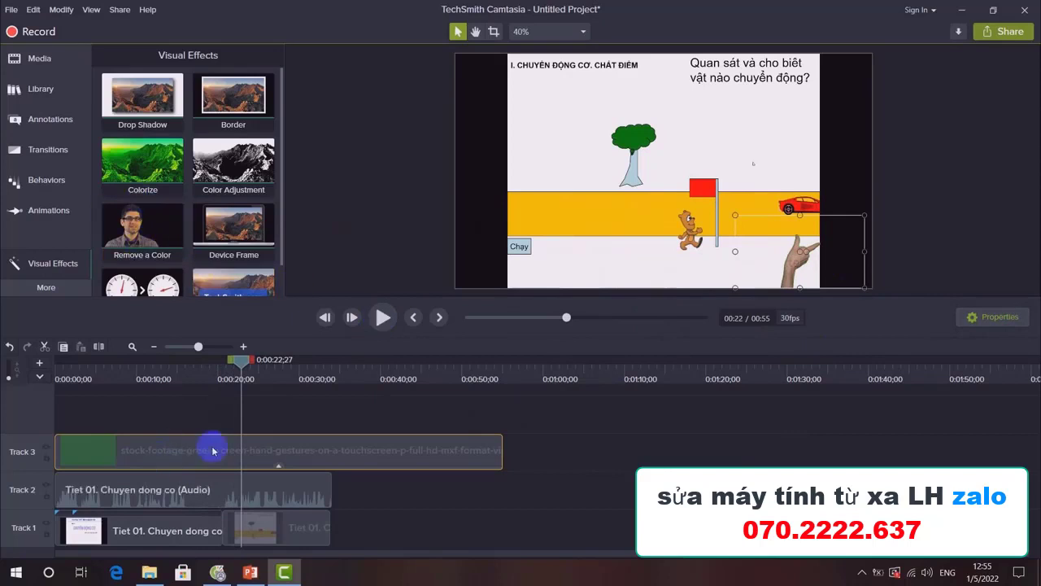
Lower the hand clip's Remove a Color tolerance to 0% and raise it again to remove the green background.
{"action": "left_click", "coordinate": [997, 319]}
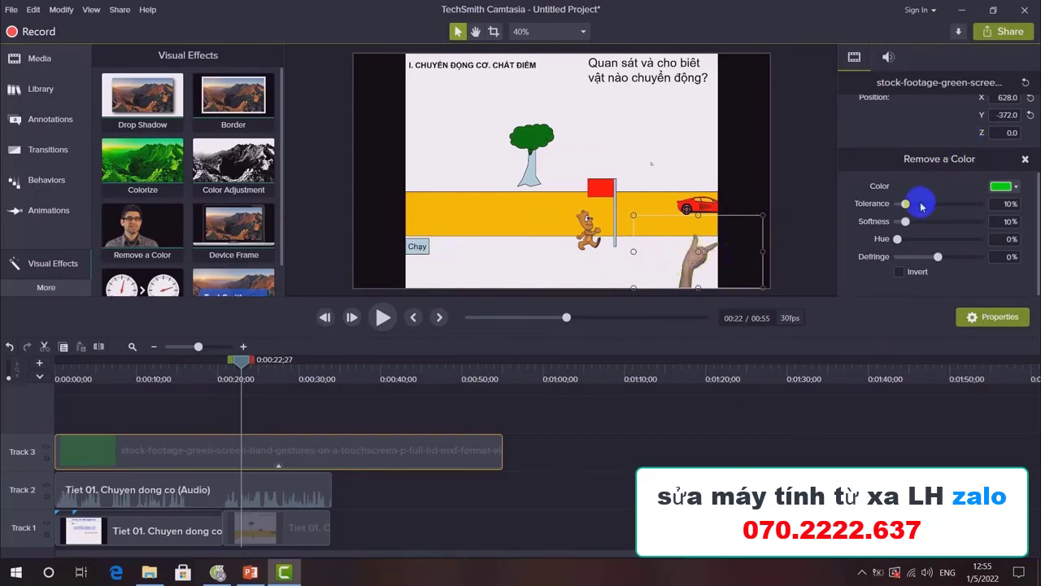
{"action": "left_click", "coordinate": [987, 322]}
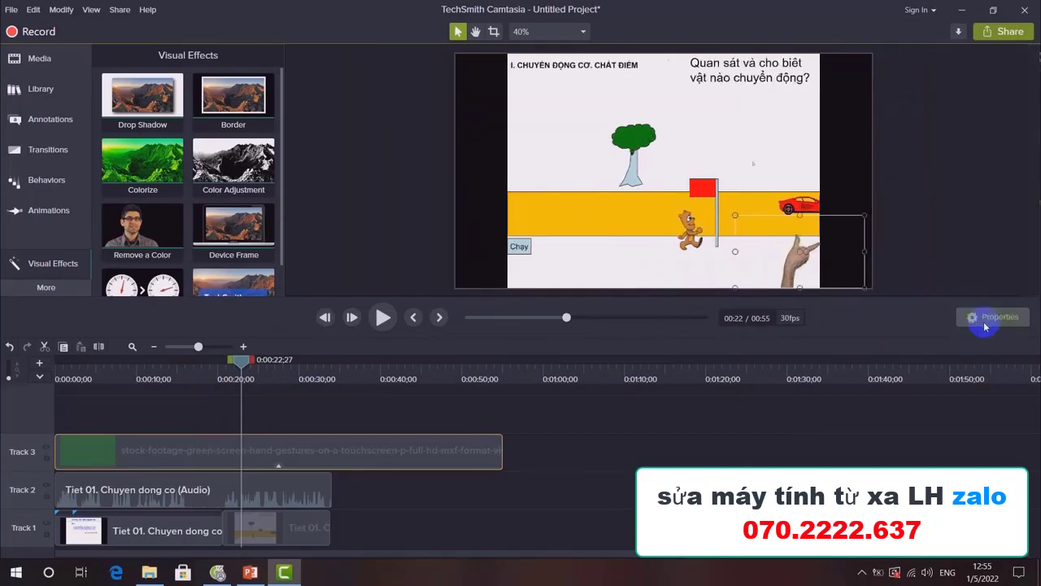
{"action": "left_click", "coordinate": [976, 318]}
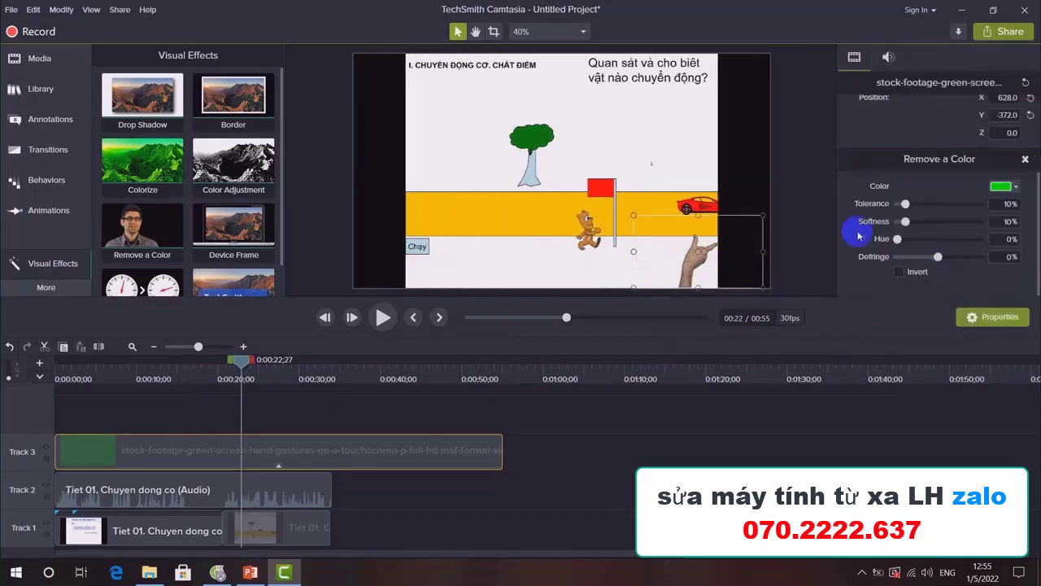
{"action": "left_click_drag", "start_coordinate": [909, 209], "coordinate": [885, 219]}
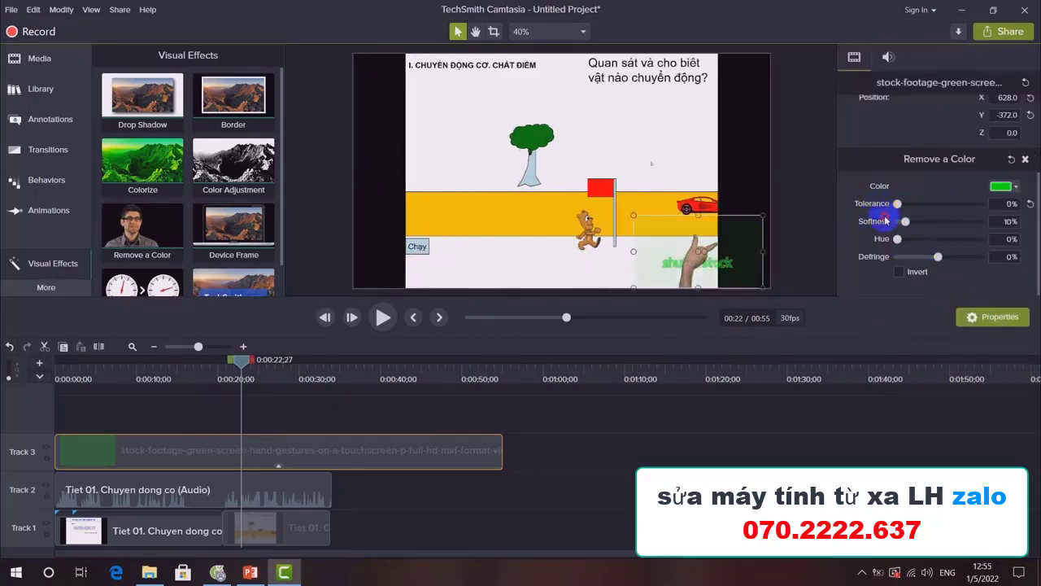
{"action": "left_click", "coordinate": [712, 268]}
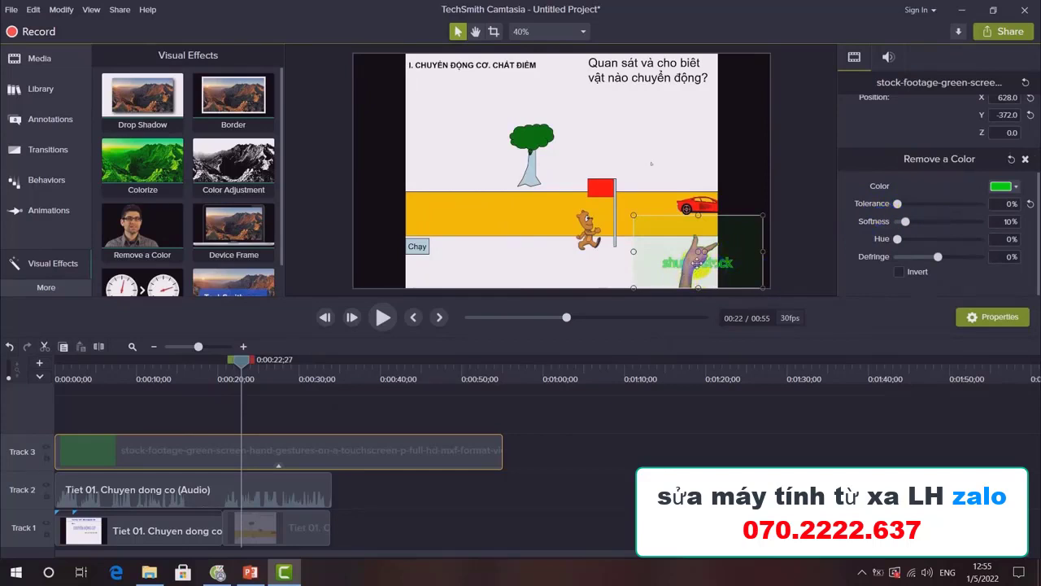
{"action": "left_click_drag", "start_coordinate": [898, 203], "coordinate": [935, 207]}
{"action": "left_click", "coordinate": [793, 405]}
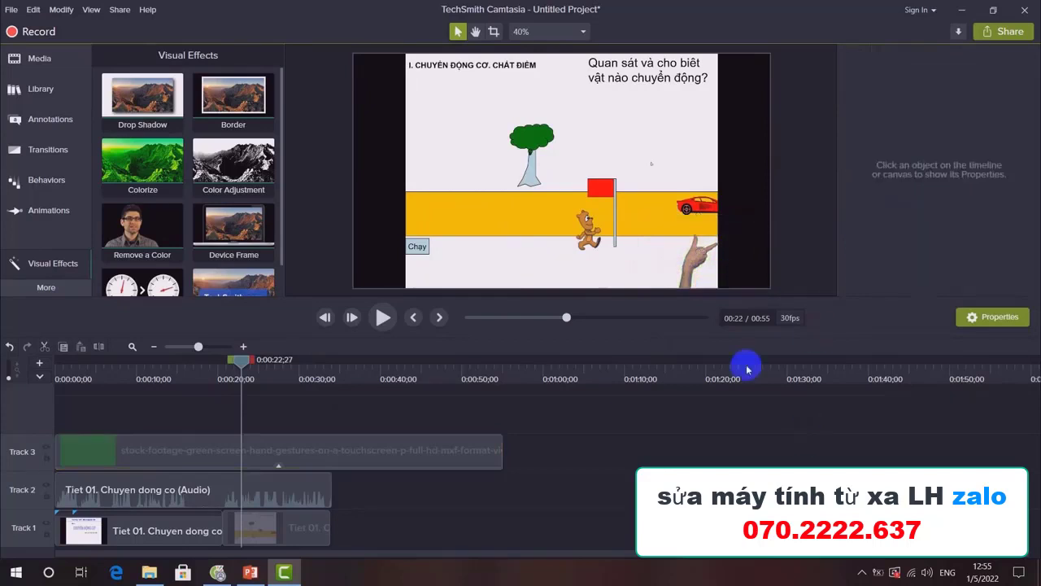
Play the timeline to check the hand overlay, and return the playhead to 0:00:12;27.
{"action": "left_click", "coordinate": [388, 330]}
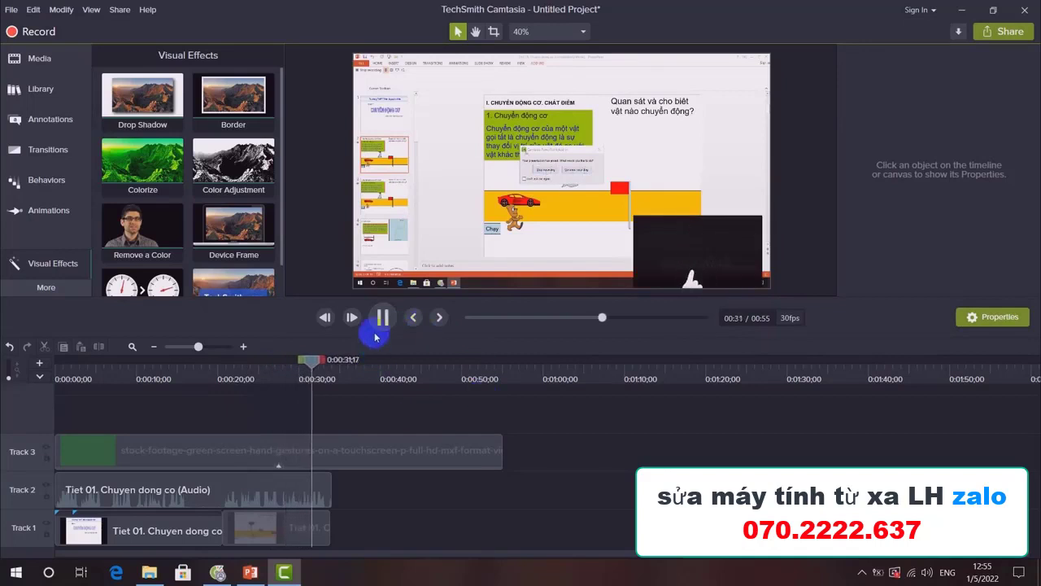
{"action": "left_click", "coordinate": [383, 318]}
{"action": "left_click_drag", "start_coordinate": [317, 360], "coordinate": [159, 371]}
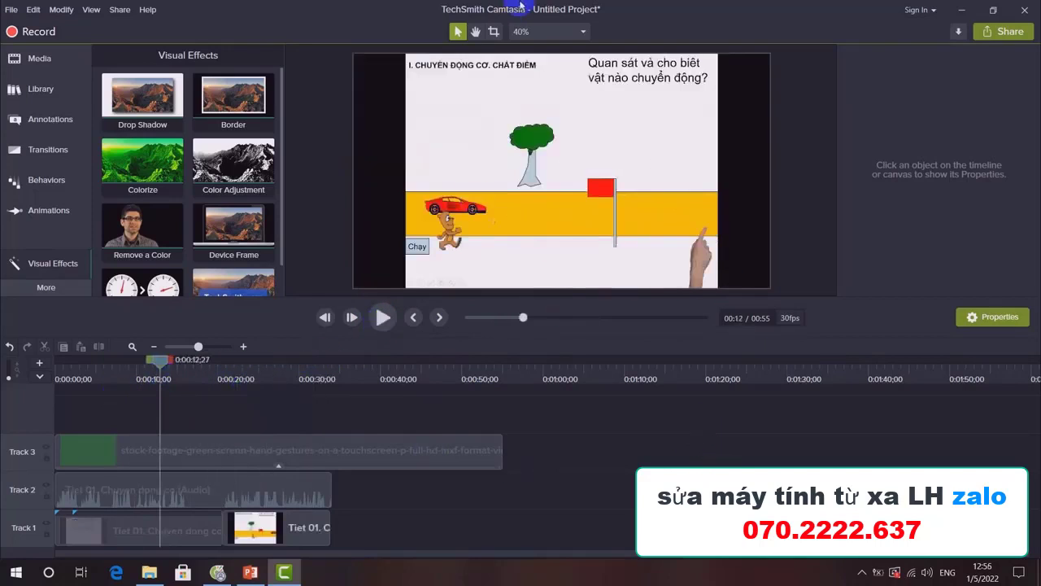
Start a local file production of the project and choose the MP4 only (up to 1080p) preset.
{"action": "left_click", "coordinate": [122, 12]}
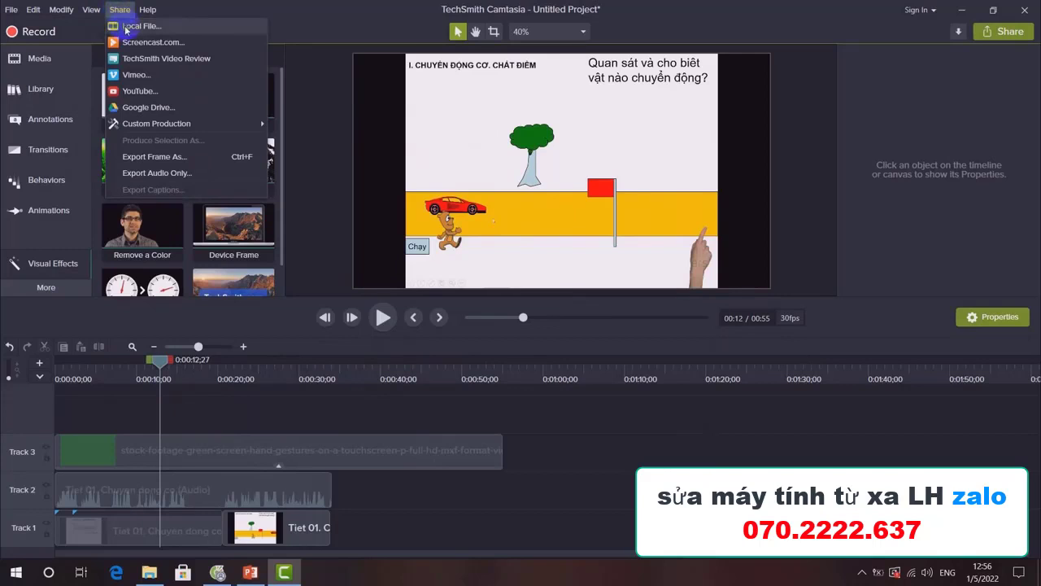
{"action": "left_click", "coordinate": [126, 29]}
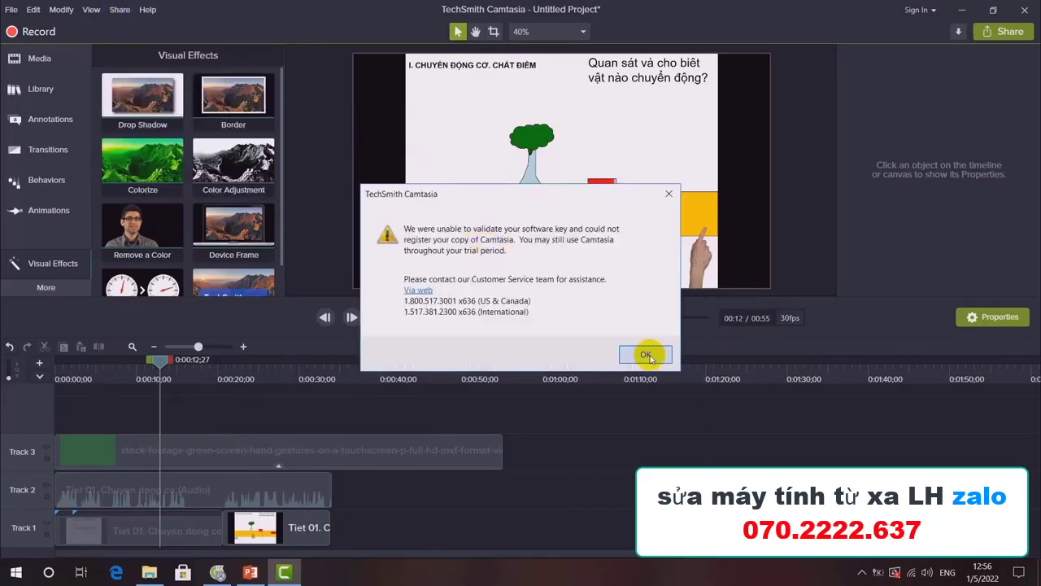
{"action": "left_click", "coordinate": [645, 355]}
{"action": "left_click", "coordinate": [645, 170]}
{"action": "left_click", "coordinate": [610, 301]}
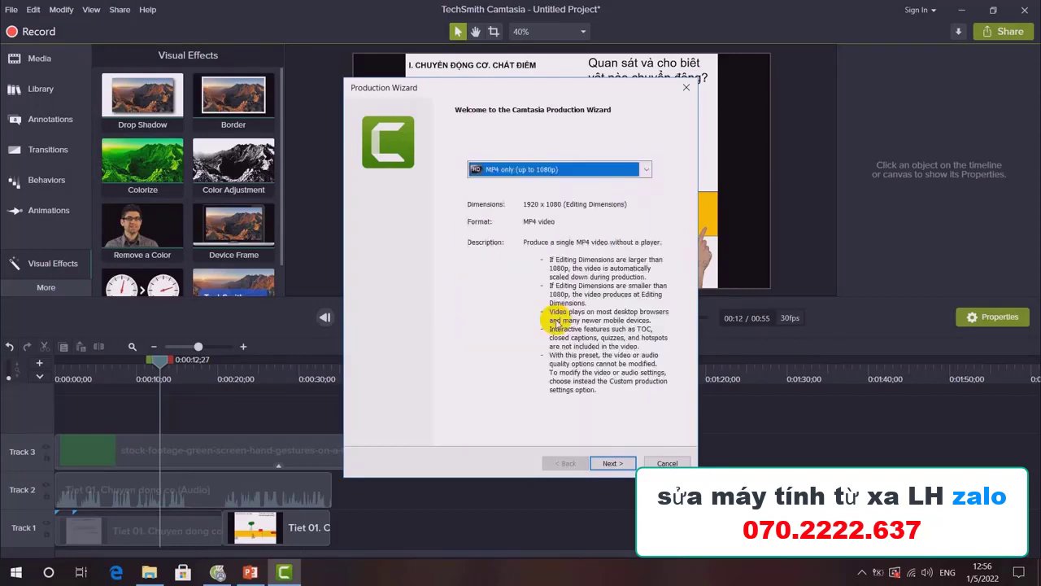
Continue with the MP4 preset, name the production "xuất video powerpoin" and start rendering it to the Documents\Camtasia folder.
{"action": "left_click", "coordinate": [618, 463]}
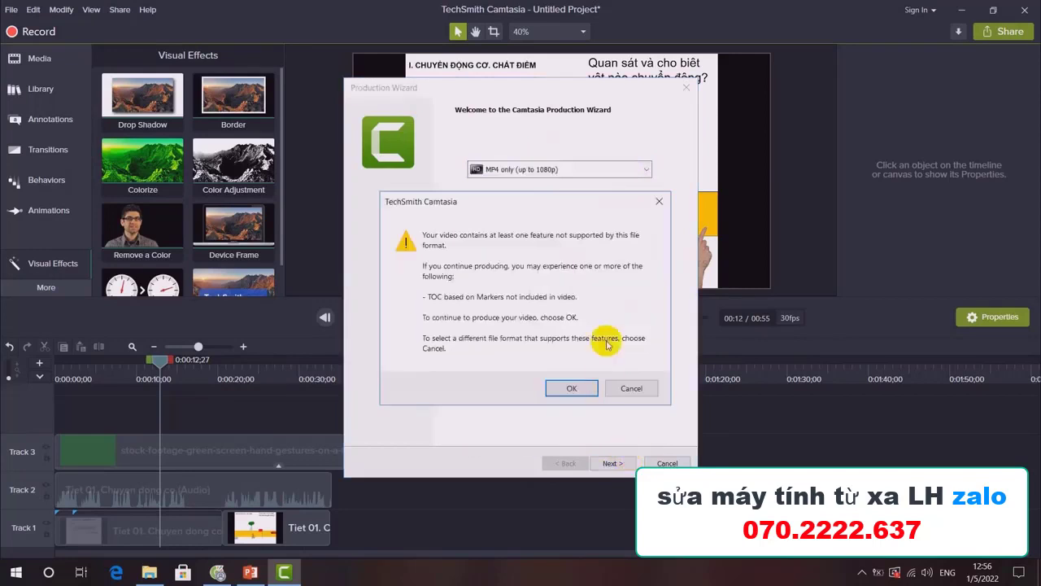
{"action": "left_click", "coordinate": [572, 388]}
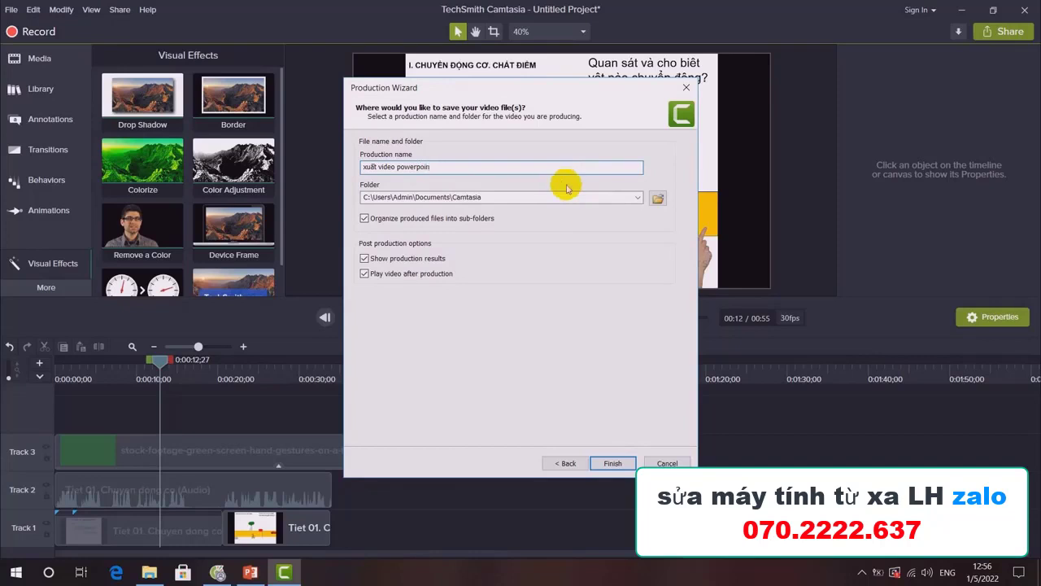
{"action": "left_click", "coordinate": [611, 462]}
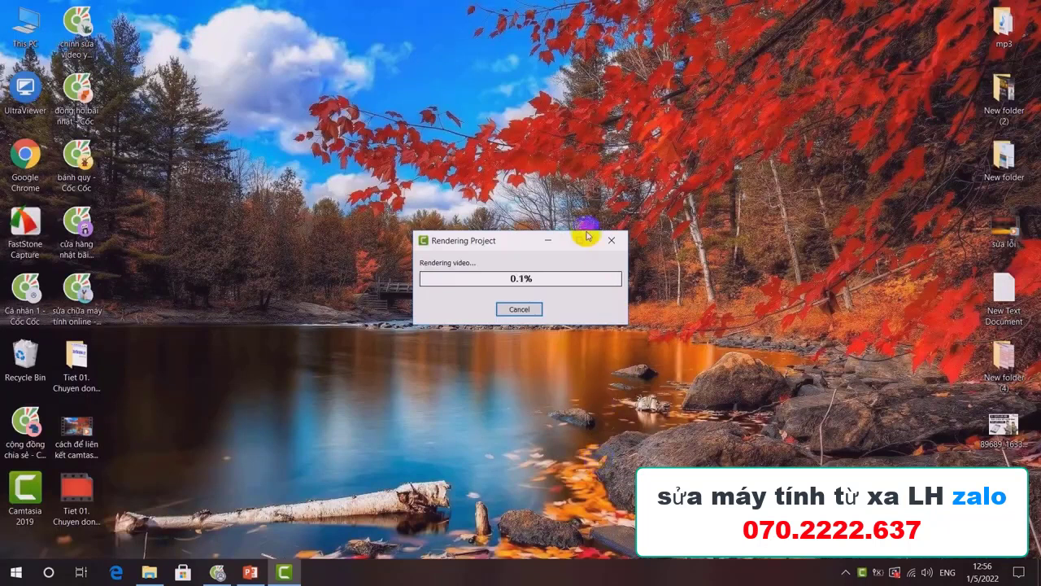
{"action": "right_click", "coordinate": [531, 109]}
{"action": "left_click", "coordinate": [557, 148]}
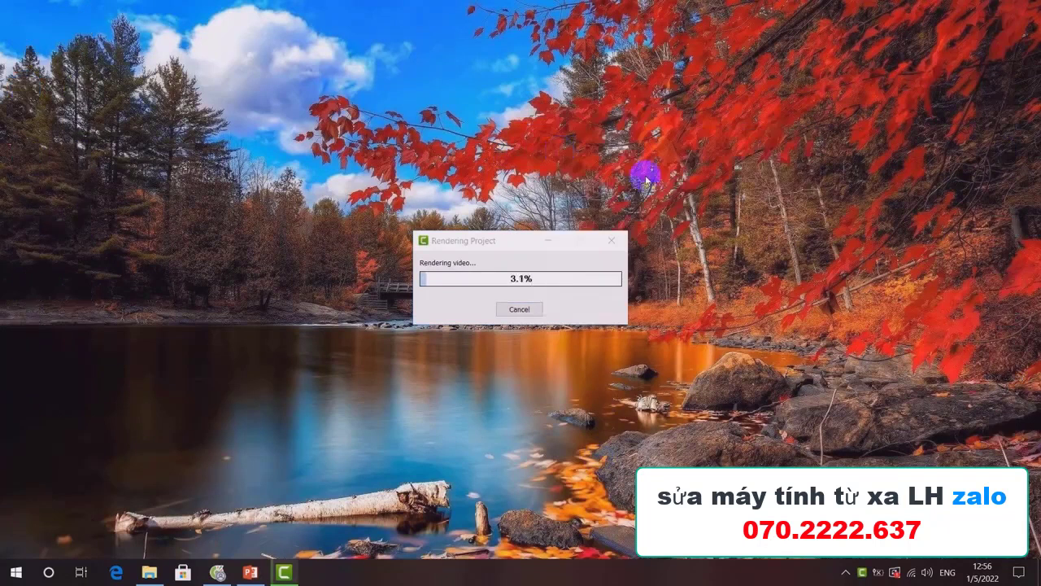